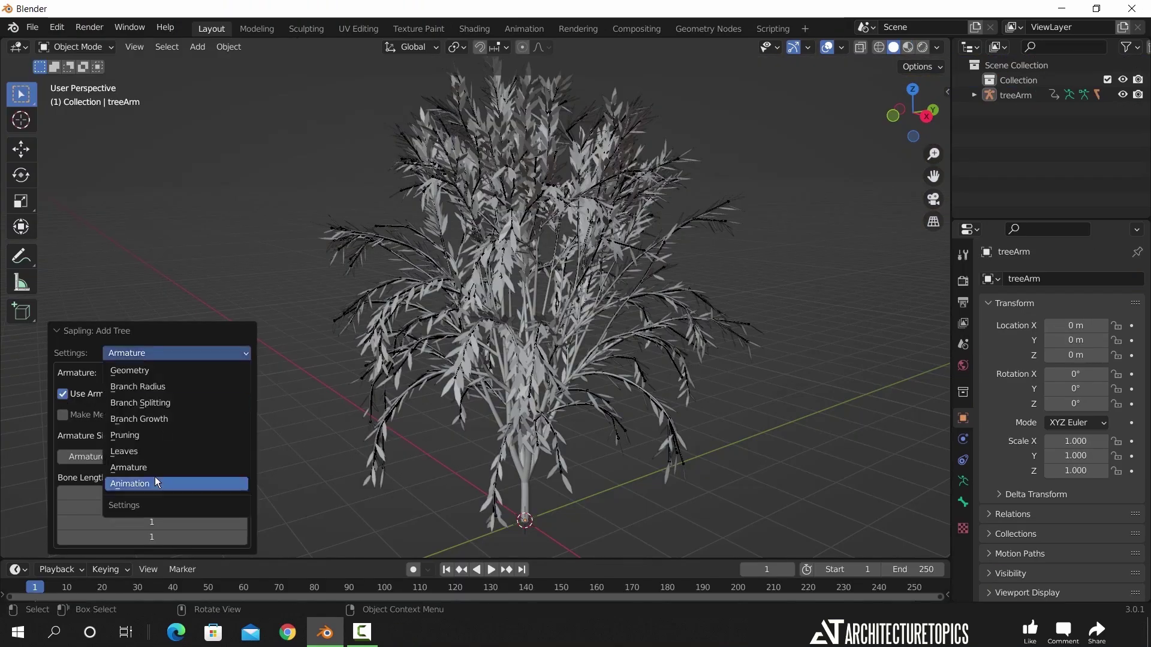
# Step: Show the Animation settings of the Sapling tree and enable Fast Preview
pyautogui.click(160, 480)
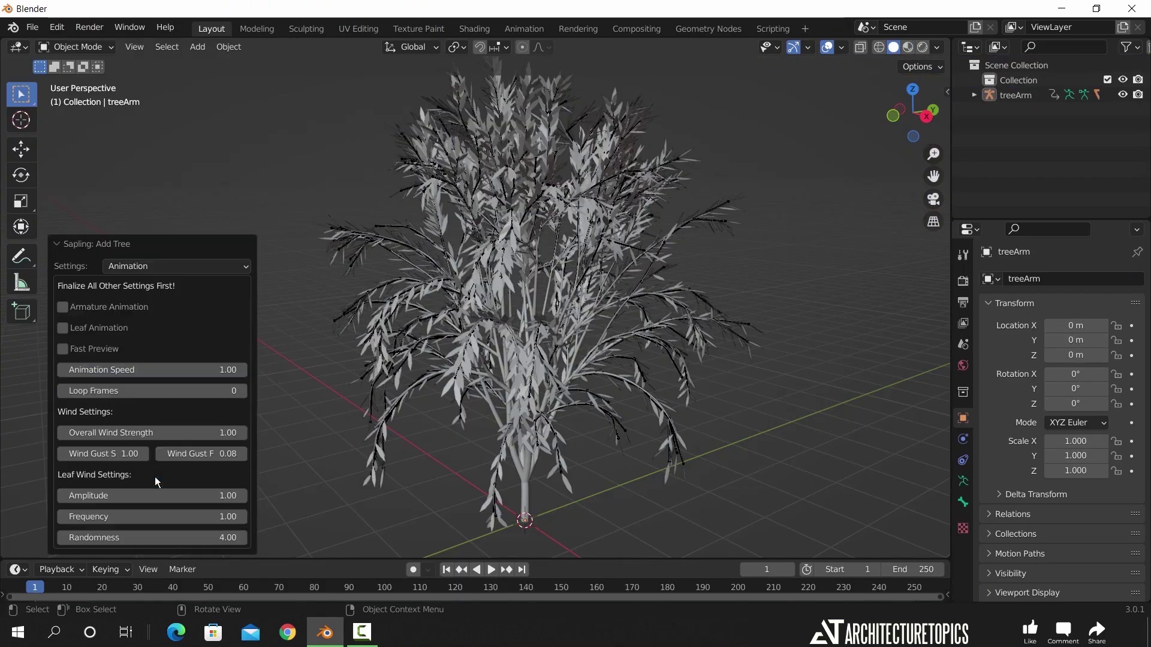
pyautogui.click(62, 348)
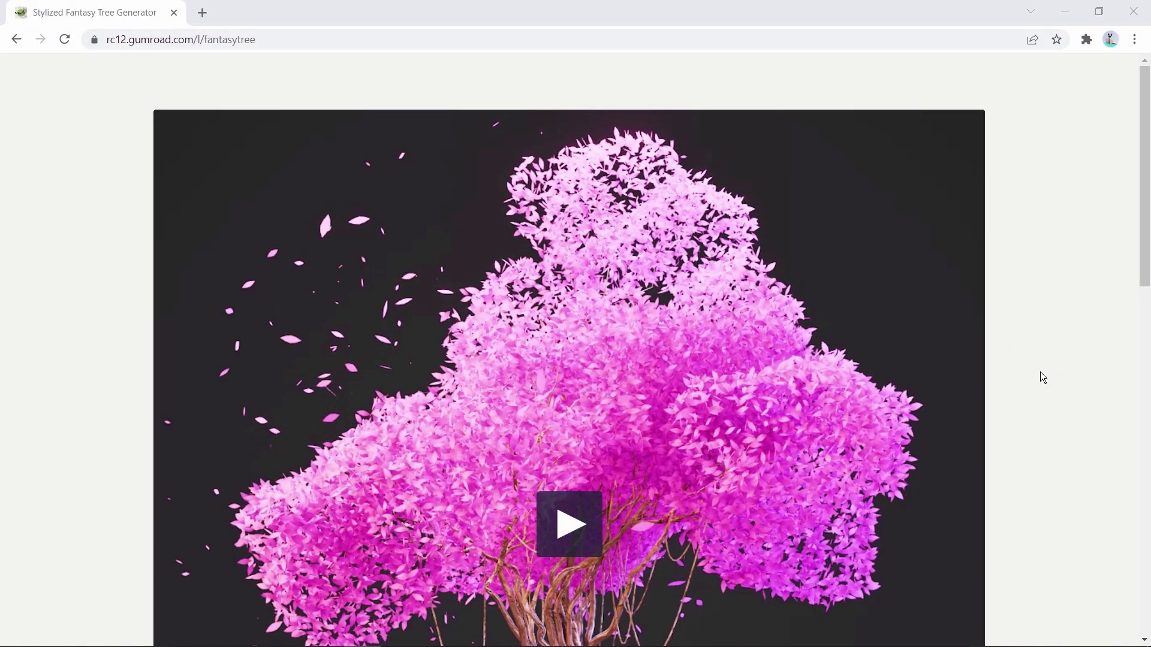
# Step: Get the Stylized Fantasy Tree Generator for $0 and open the product content from the receipt e-mail
pyautogui.moveTo(1137, 227); pyautogui.dragTo(1147, 496)
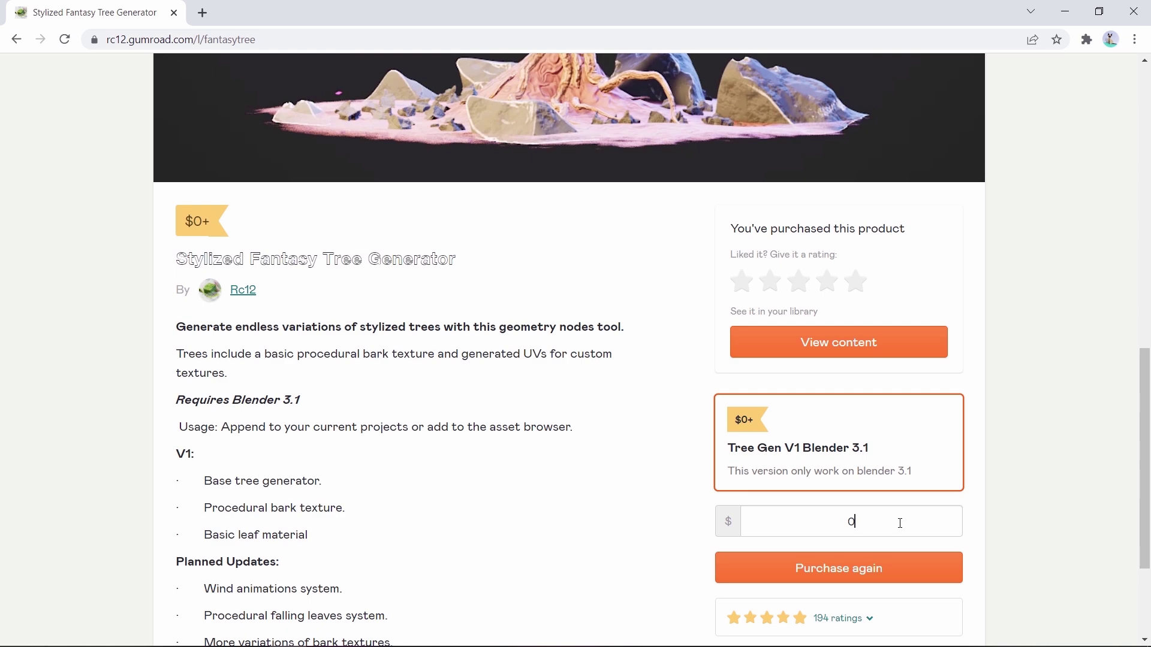
pyautogui.click(887, 576)
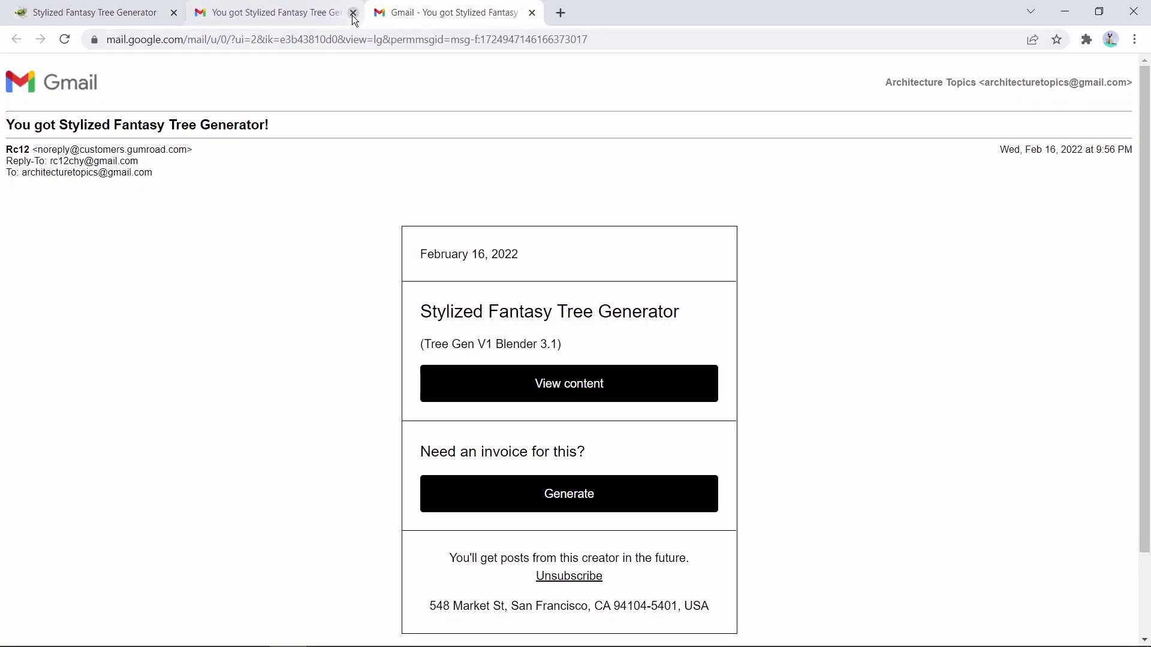
pyautogui.click(352, 13)
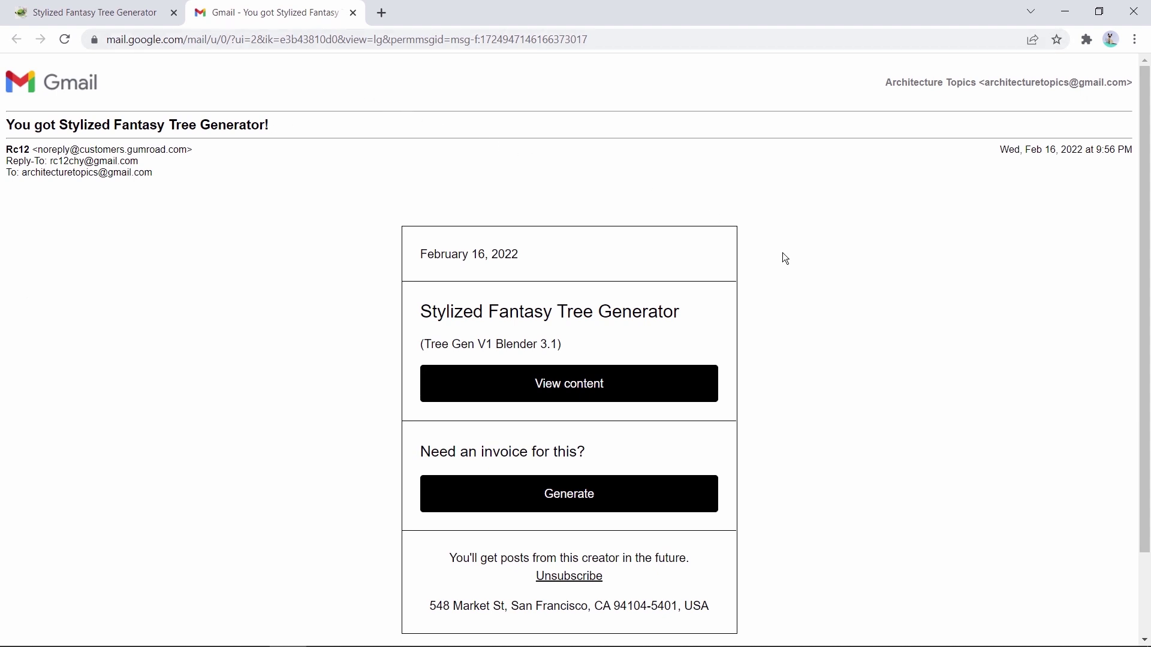
pyautogui.click(627, 382)
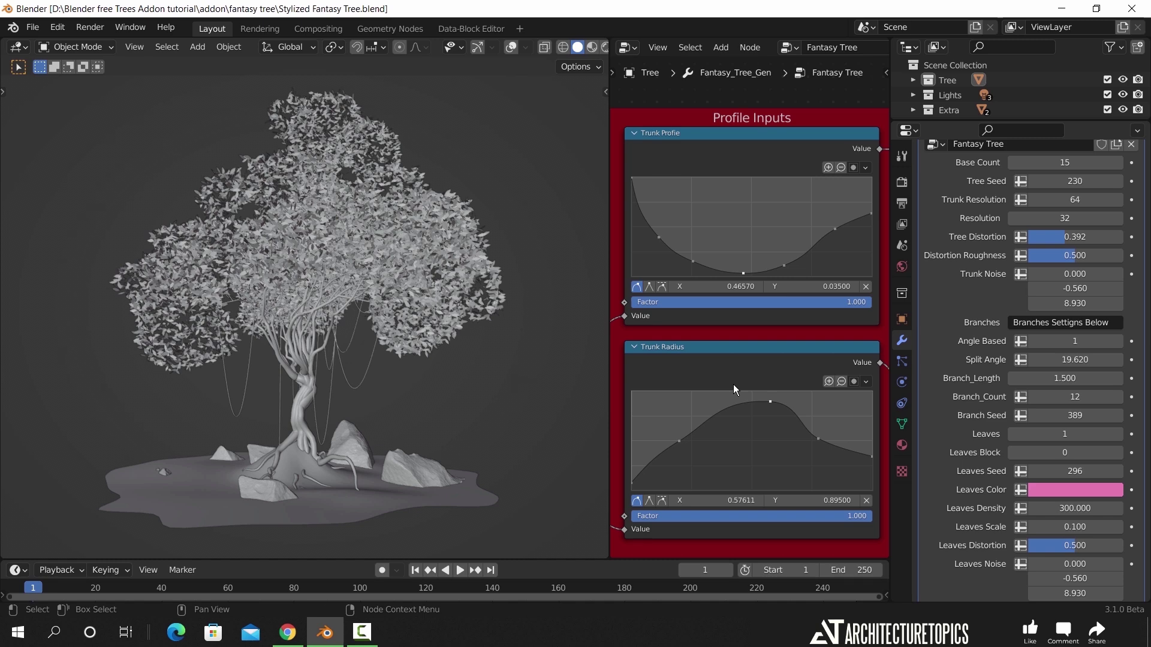
# Step: Switch the Blender viewport showing the fantasy tree to Rendered shading
pyautogui.press('z')
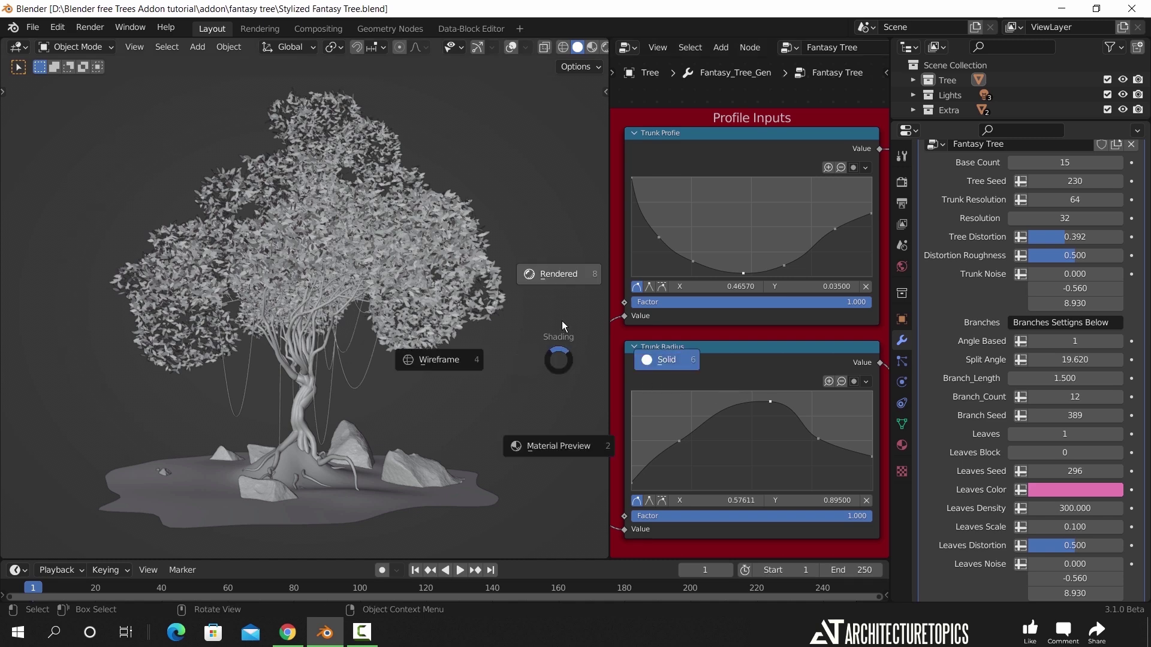
pyautogui.click(563, 322)
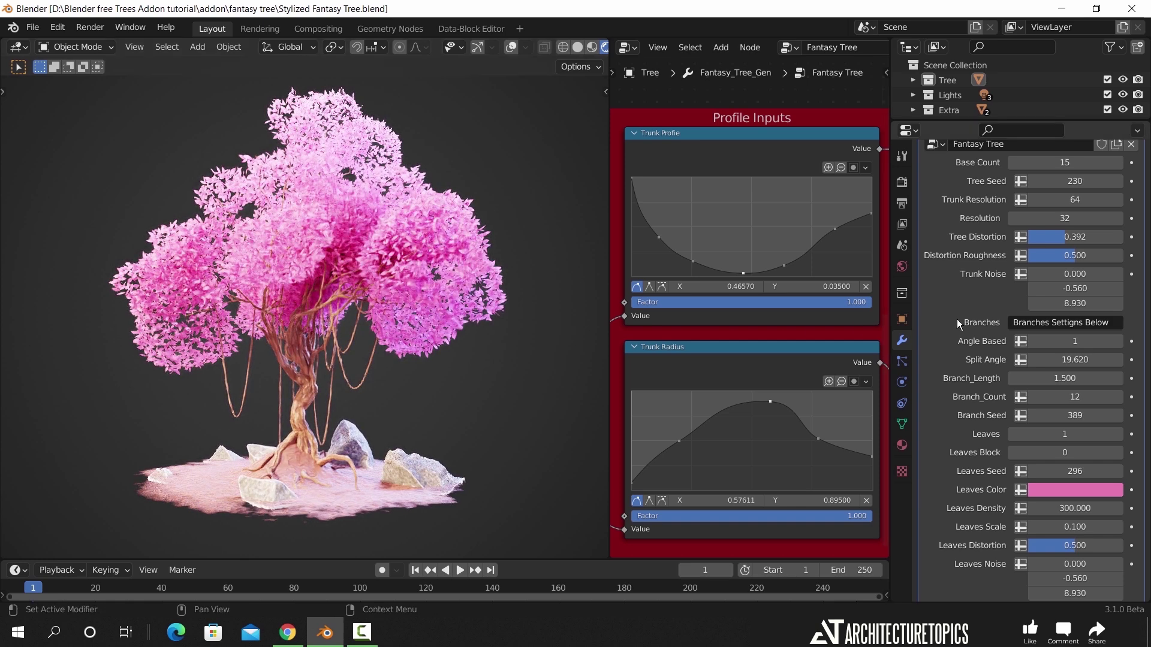
# Step: Set the fantasy tree's Branch_Length to 1 and Branch_Count to 15 in the Fantasy_Tree_Gen modifier
pyautogui.scroll(3, 959, 306)
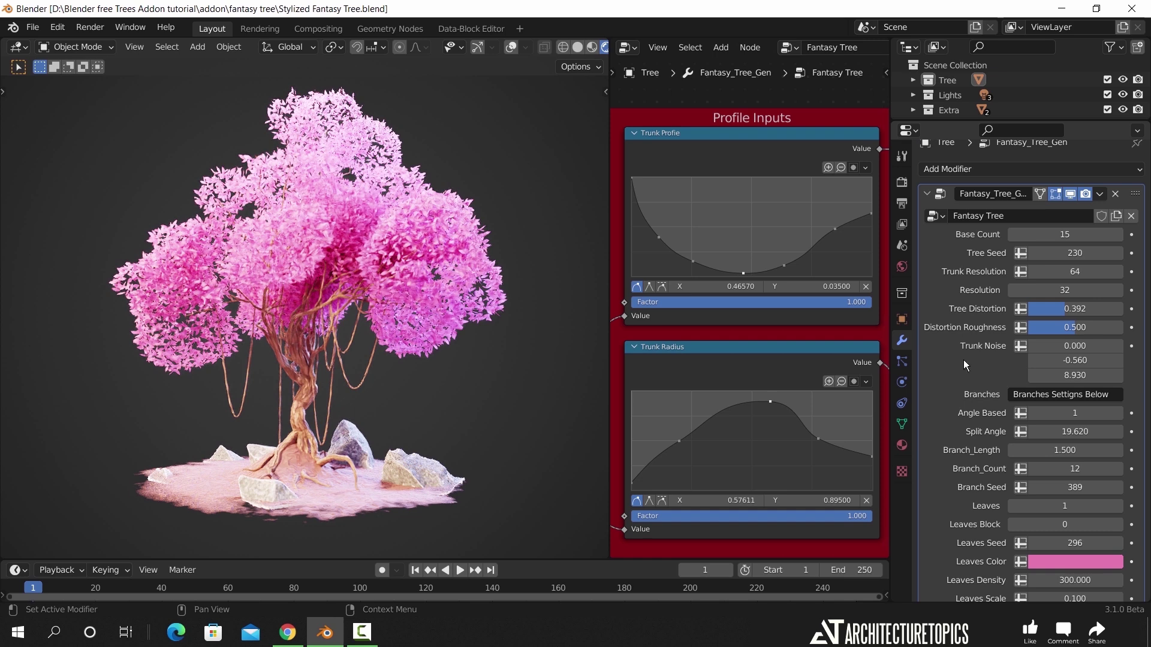
pyautogui.scroll(-1, 963, 360)
pyautogui.click(1064, 426)
pyautogui.write('1')
pyautogui.press('Return')
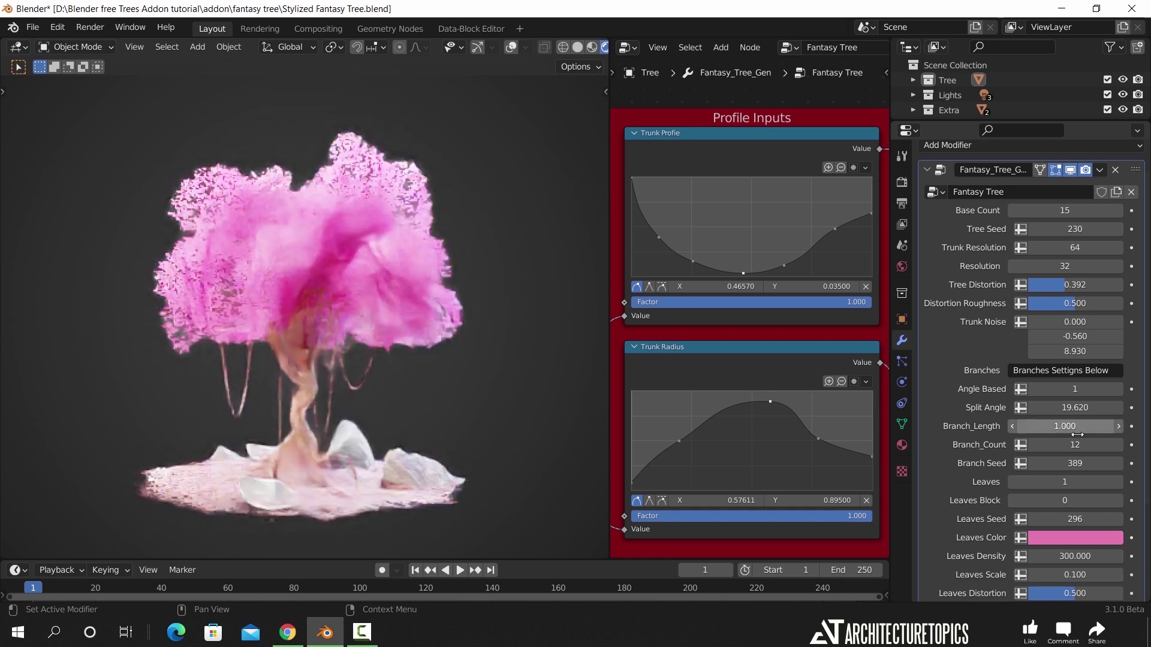
pyautogui.click(1074, 445)
pyautogui.write('15')
pyautogui.press('Return')
# Step: Recolor the leaves to green with hue 0.295 and saturation 0.758, and try another shade
pyautogui.click(1055, 538)
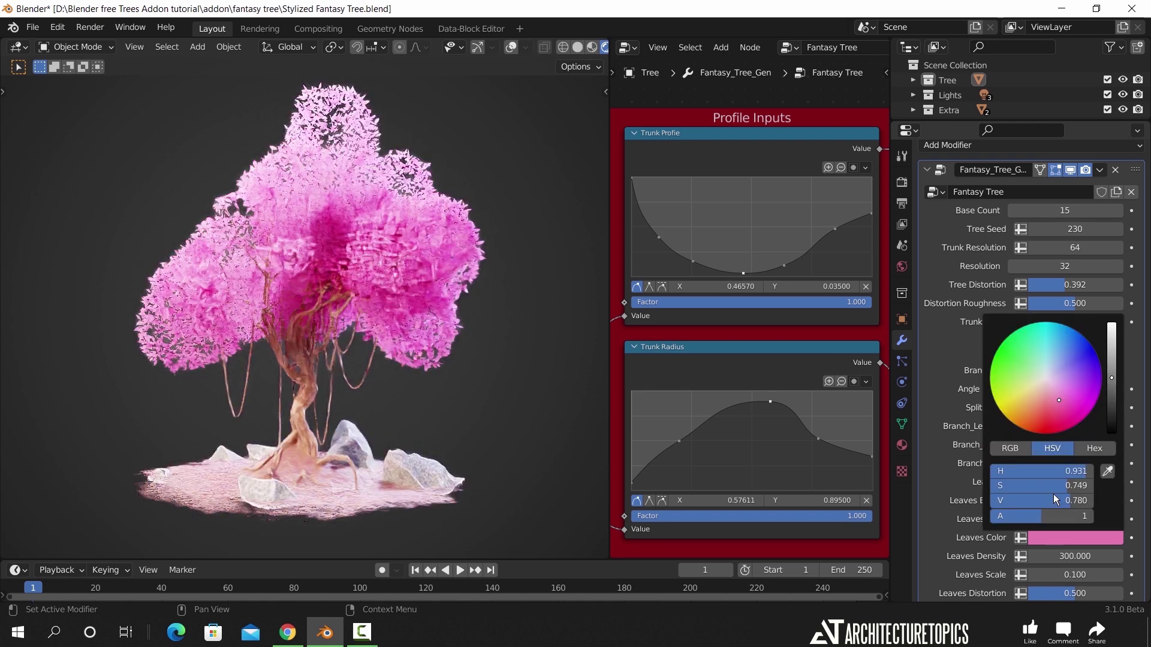
pyautogui.click(1020, 372)
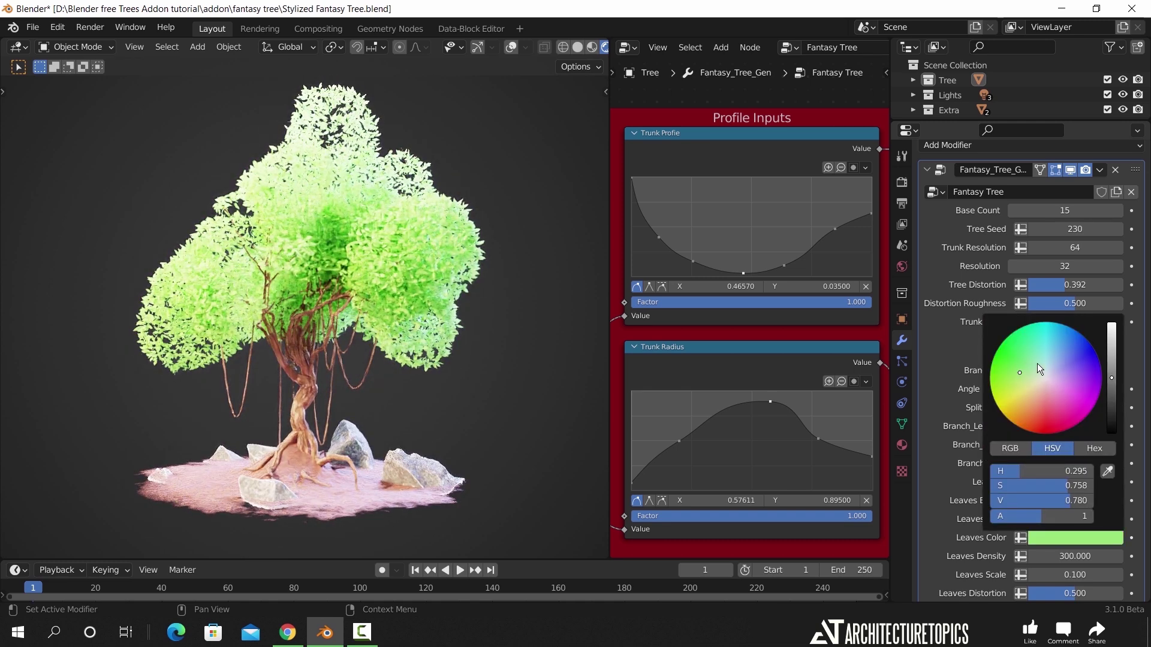
pyautogui.click(1061, 361)
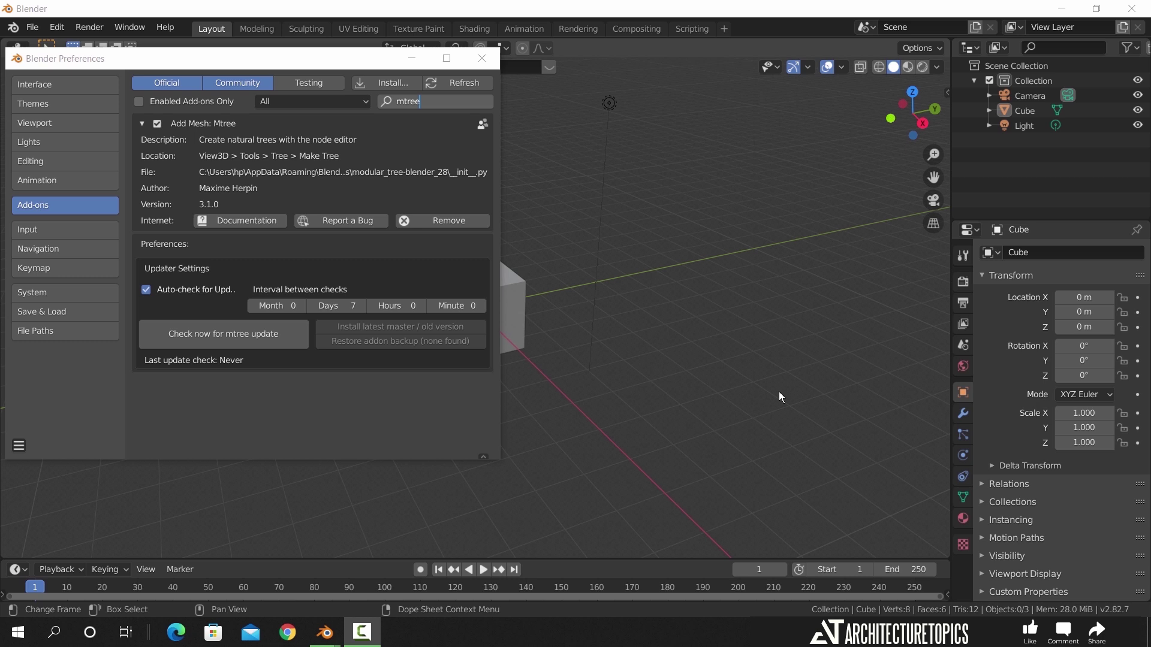
# Step: Close the preferences and delete all default objects from the scene
pyautogui.click(481, 58)
pyautogui.press('a')
pyautogui.press('x')
pyautogui.click(629, 258)
# Step: Enlarge the timeline area, turn it into an Mtree Node Tree editor and create a new node tree
pyautogui.moveTo(28, 561); pyautogui.dragTo(28, 374)
pyautogui.click(24, 384)
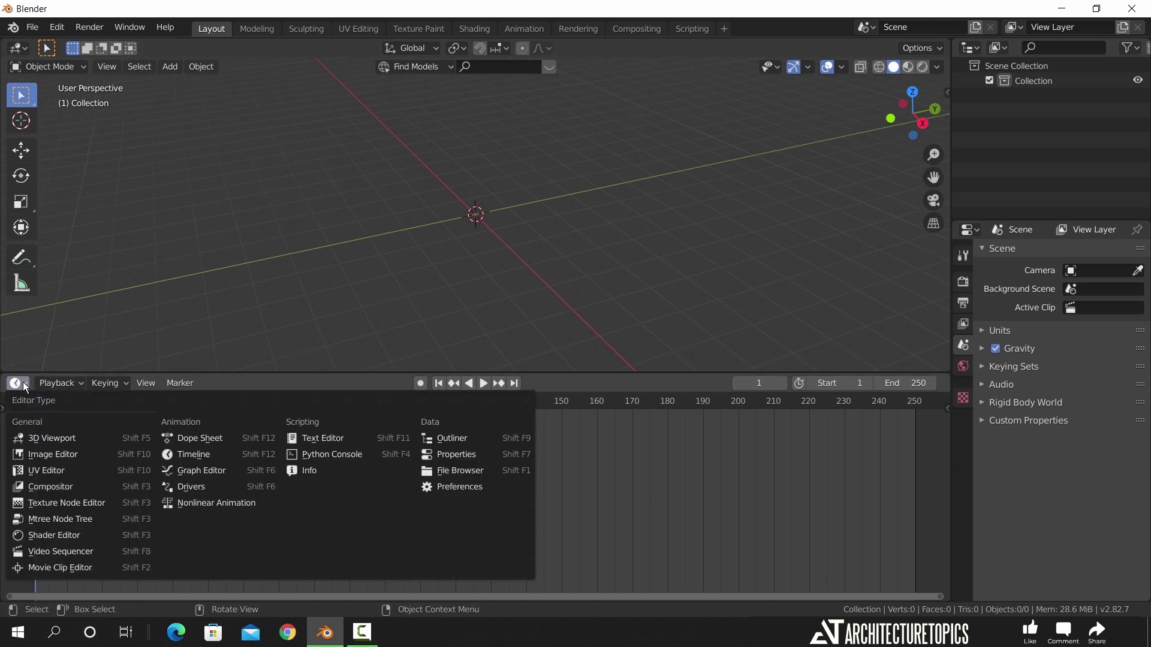
pyautogui.click(100, 526)
pyautogui.click(499, 387)
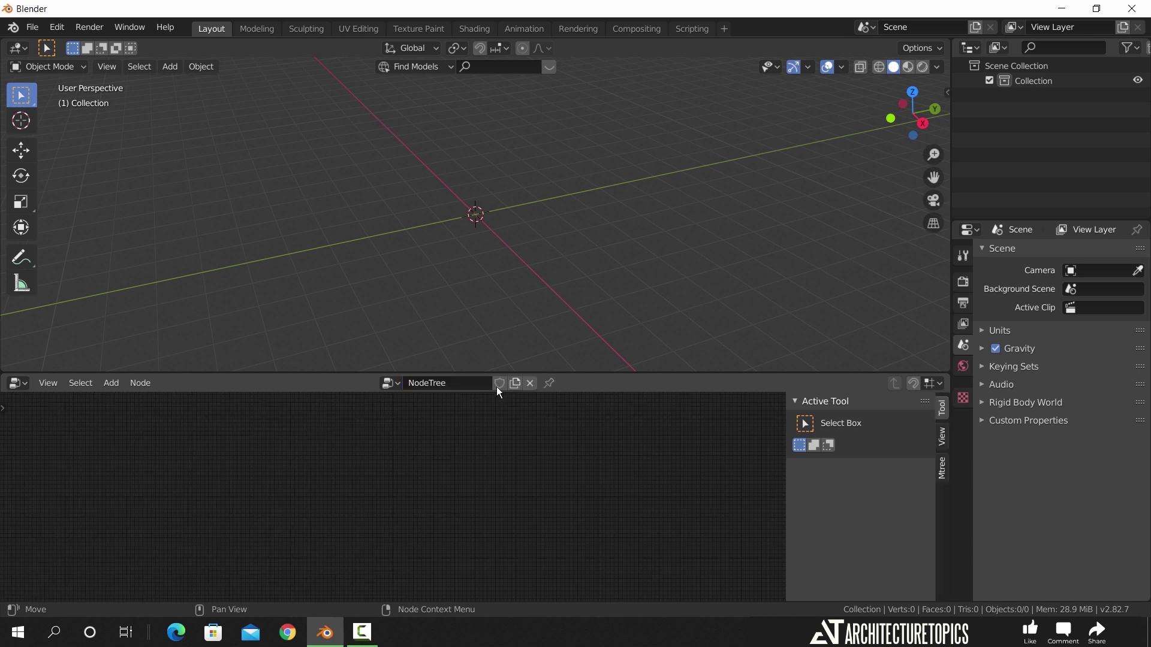
# Step: Load the scots pine preset into the Mtree node tree
pyautogui.click(938, 471)
pyautogui.click(886, 447)
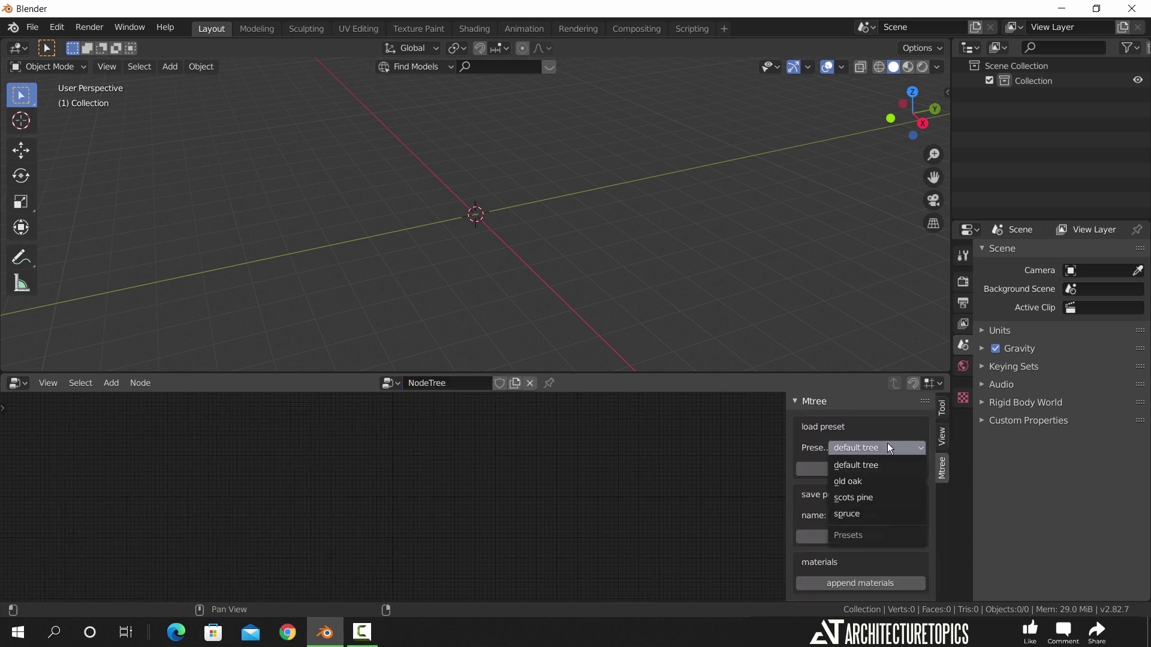
pyautogui.click(878, 495)
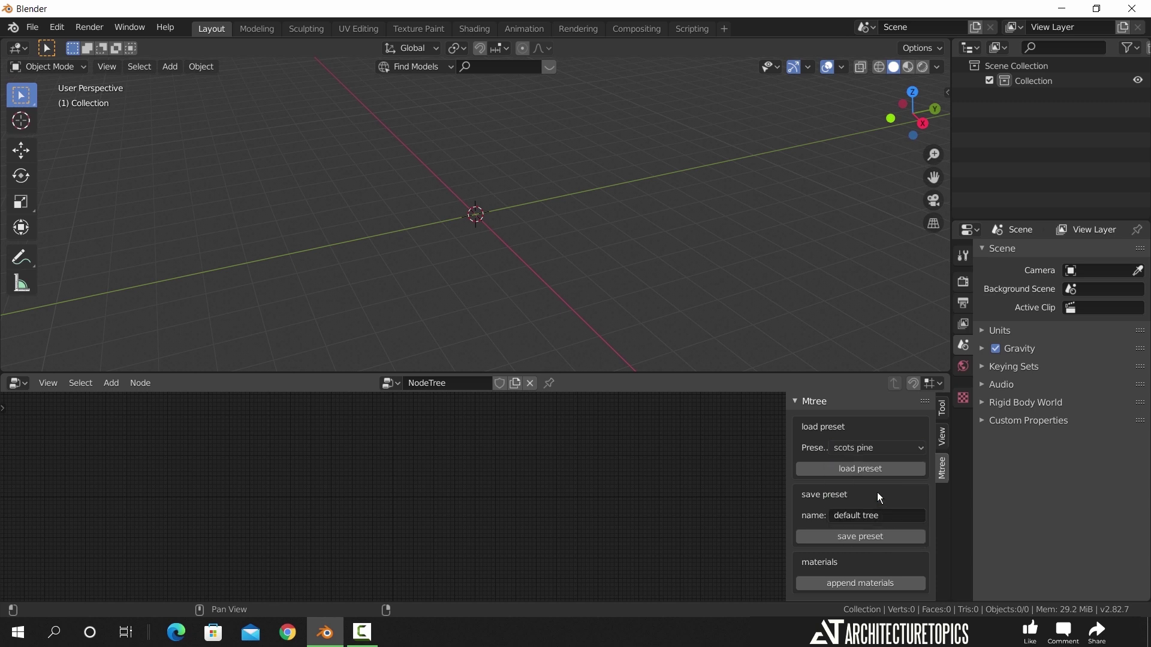
pyautogui.click(869, 470)
# Step: Move the Tree parameters node into the free space beside the branch nodes
pyautogui.scroll(4, 575, 499)
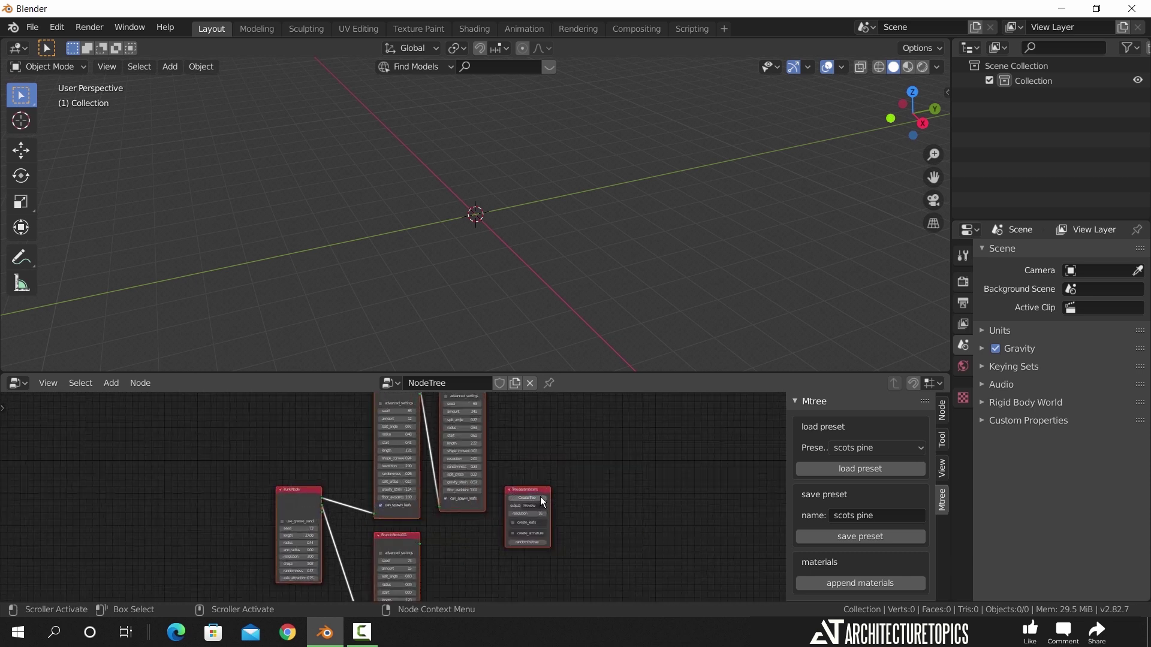
pyautogui.moveTo(492, 508); pyautogui.dragTo(521, 429)
pyautogui.moveTo(522, 429); pyautogui.dragTo(473, 476, button='middle')
pyautogui.scroll(3, 473, 476)
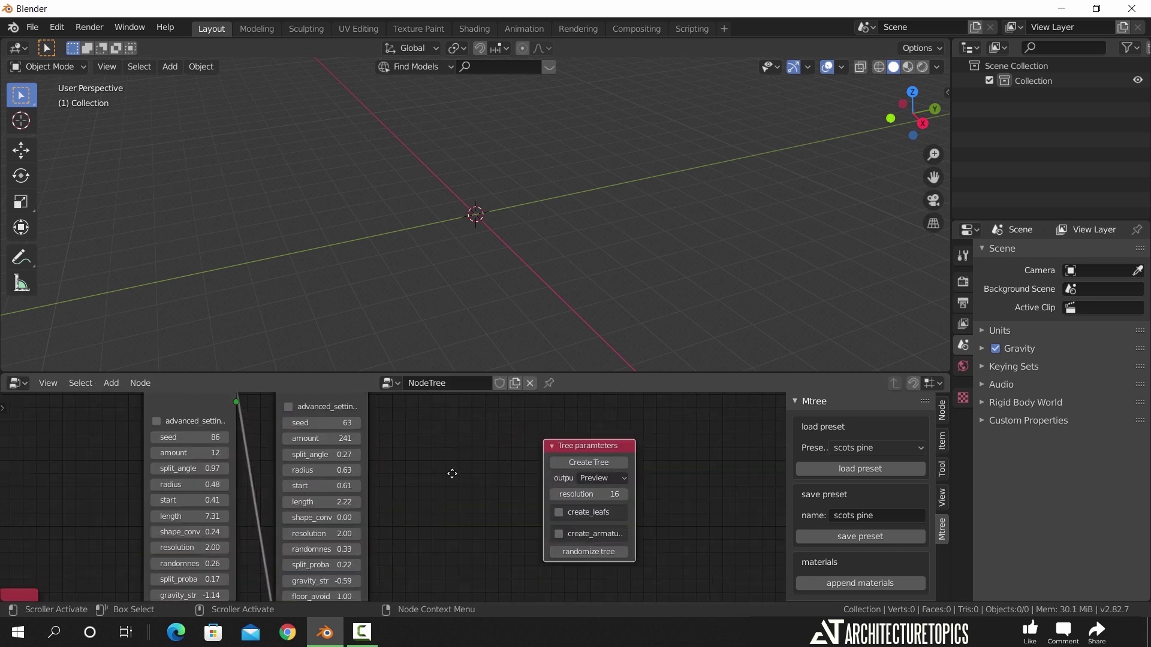
pyautogui.moveTo(577, 442); pyautogui.dragTo(494, 481, button='middle')
pyautogui.moveTo(494, 480); pyautogui.dragTo(572, 444)
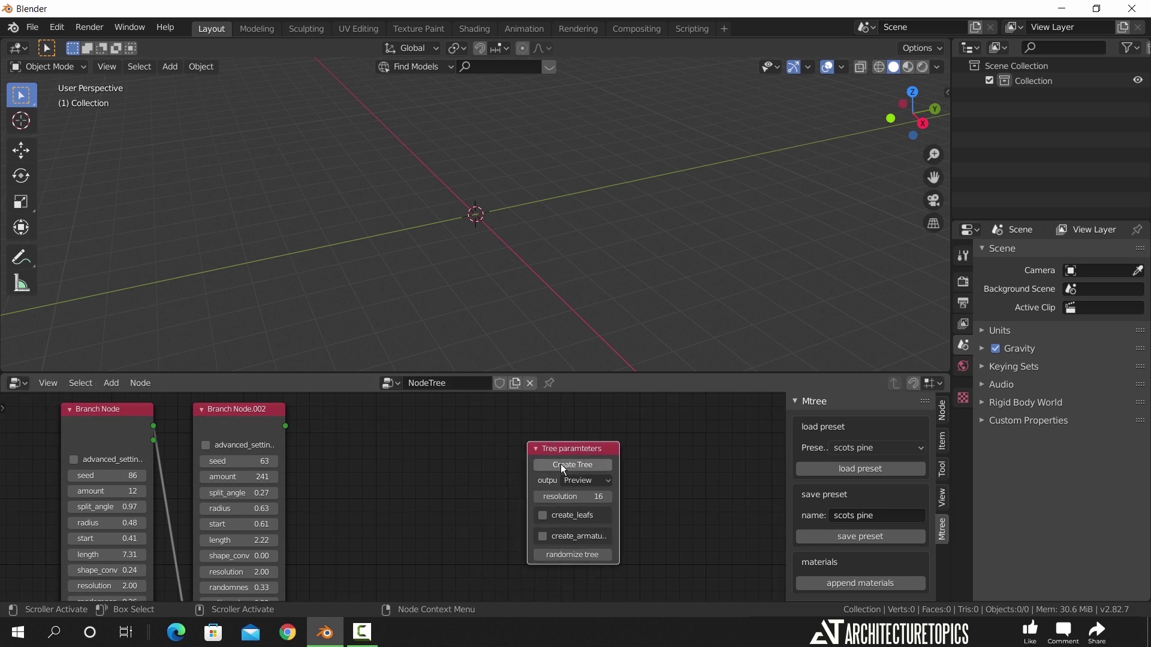
# Step: Create the tree from the Tree parameters node and frame it in the viewport
pyautogui.click(594, 466)
pyautogui.keyDown('shift'); pyautogui.moveTo(509, 227); pyautogui.dragTo(521, 246, button='middle'); pyautogui.keyUp('shift')
pyautogui.scroll(-3, 515, 216)
pyautogui.moveTo(534, 164); pyautogui.dragTo(513, 278, button='middle')
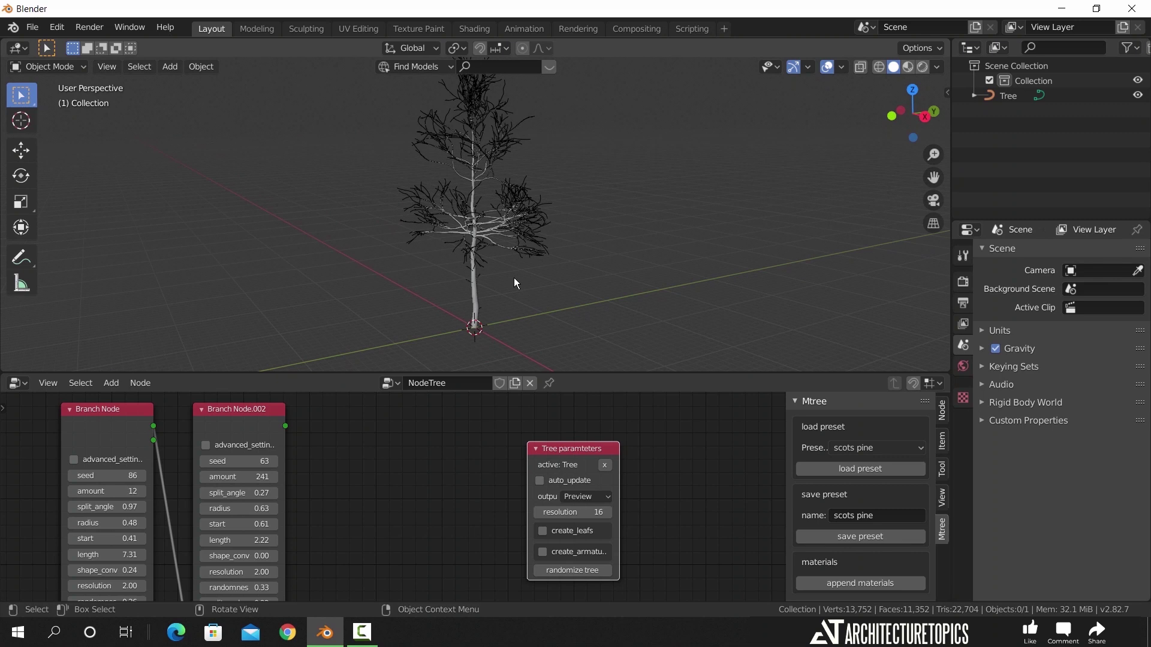
# Step: Add a Twig Node between the branch nodes and the Tree parameters node and execute it
pyautogui.moveTo(466, 497); pyautogui.dragTo(451, 473, button='middle')
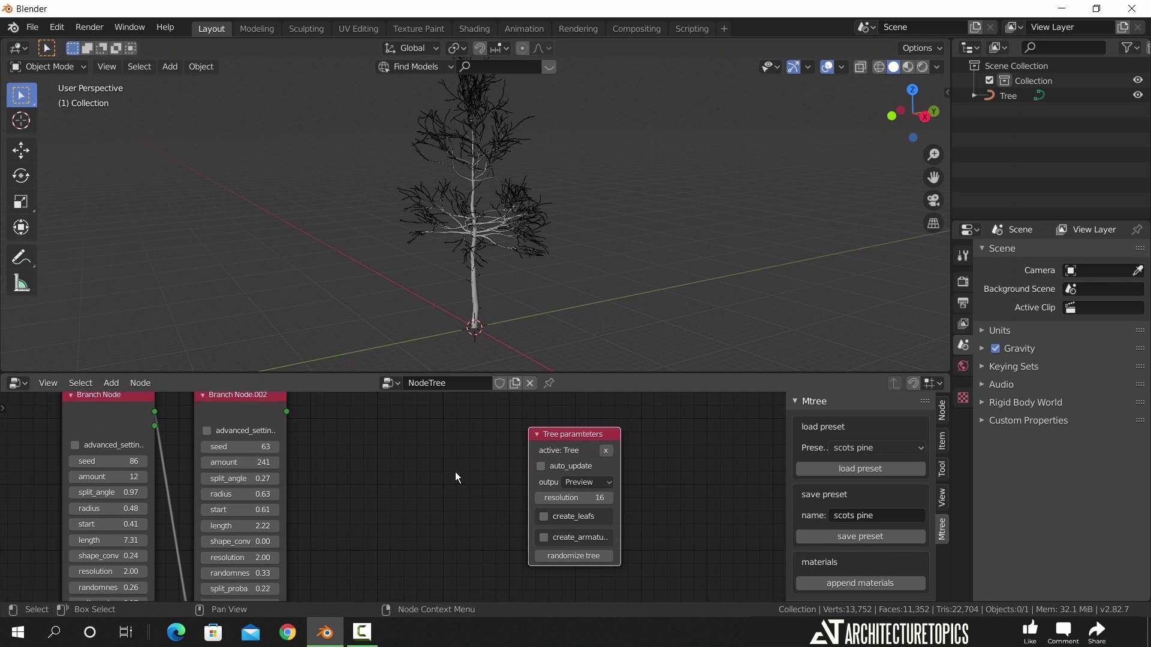
pyautogui.click(114, 387)
pyautogui.moveTo(135, 422)
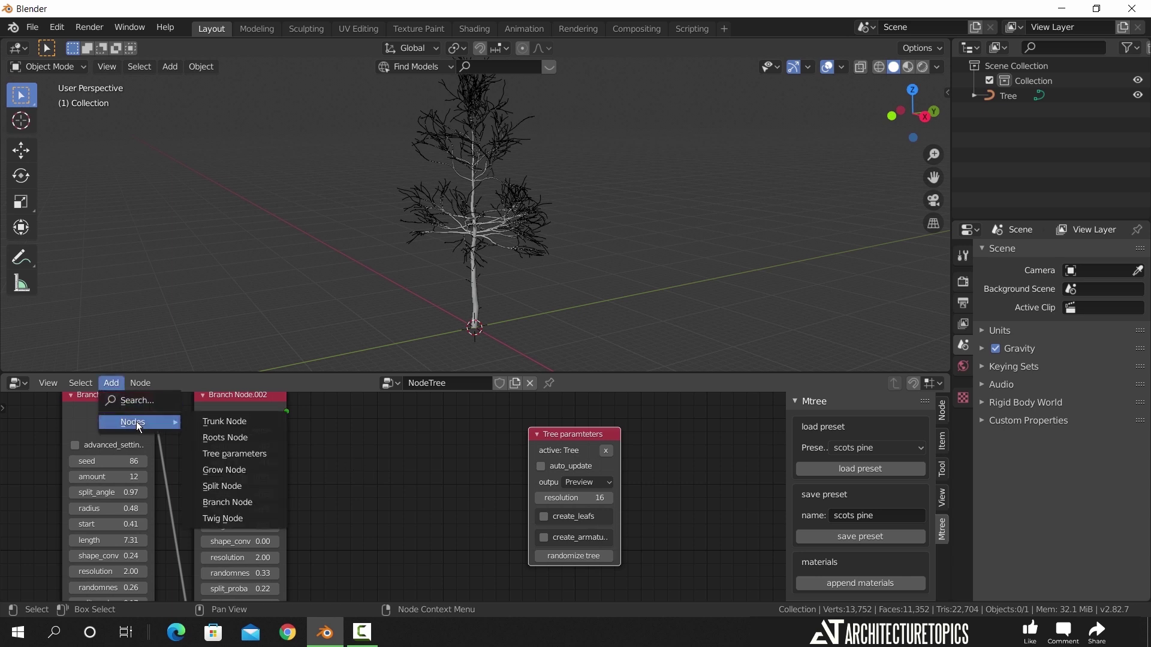
pyautogui.click(235, 518)
pyautogui.click(333, 415)
pyautogui.click(384, 438)
pyautogui.scroll(6, 488, 337)
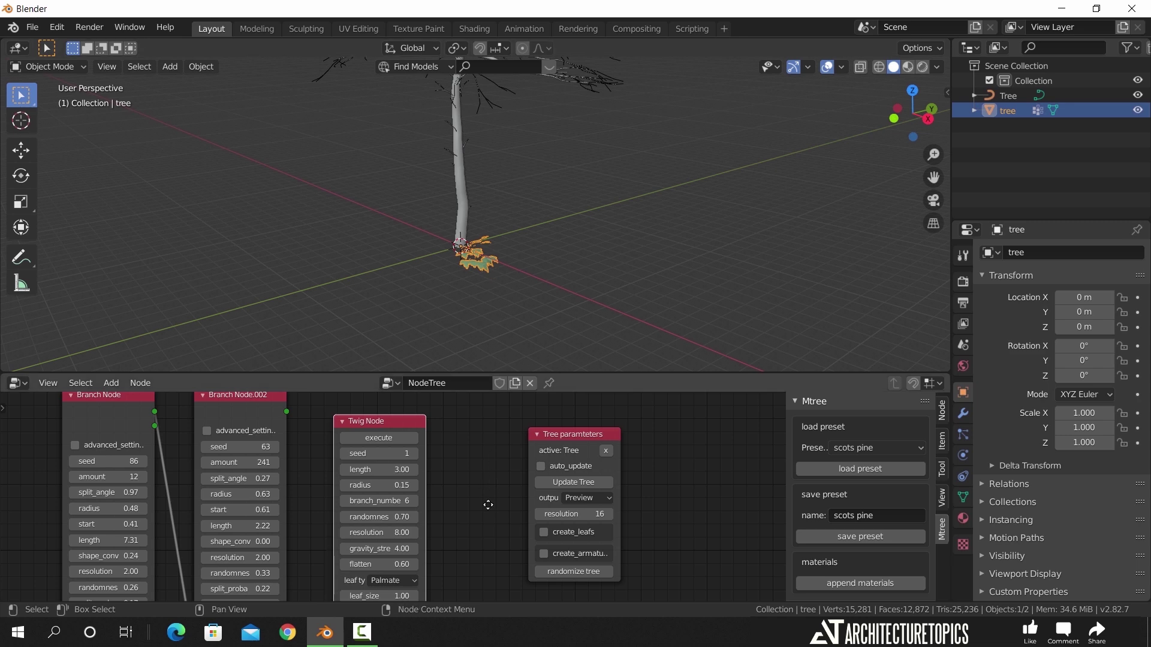
# Step: Enable create_leafs with the generated twig as the leaf object, and turn on auto_update in Tree parameters
pyautogui.keyDown('ctrl'); pyautogui.hscroll(1, 491, 504); pyautogui.keyUp('ctrl')
pyautogui.click(525, 534)
pyautogui.click(586, 587)
pyautogui.click(492, 262)
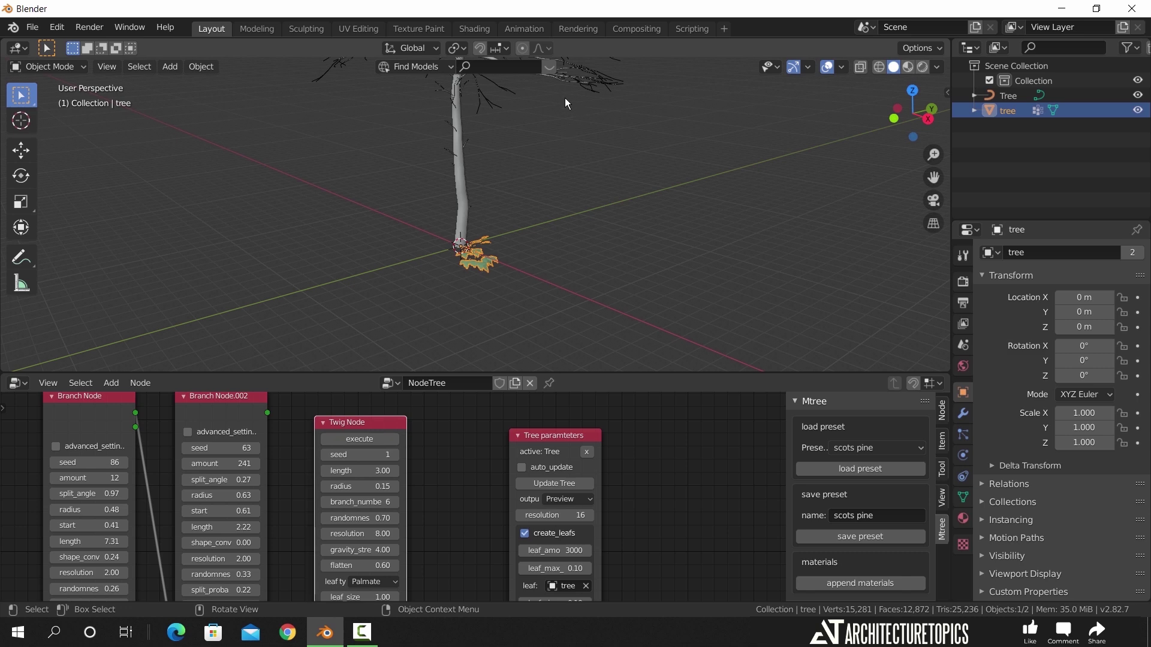
pyautogui.click(522, 469)
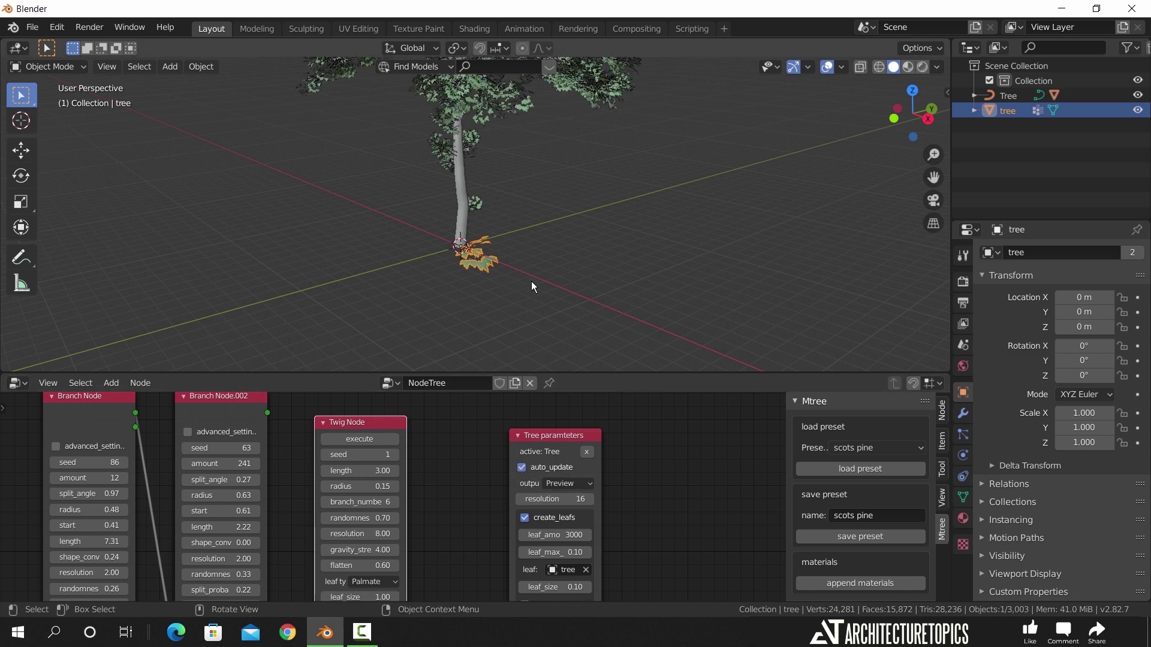
# Step: Examine the leafed tree with the viewport overlays hidden and restore the overlays
pyautogui.moveTo(523, 234); pyautogui.dragTo(744, 101, button='middle')
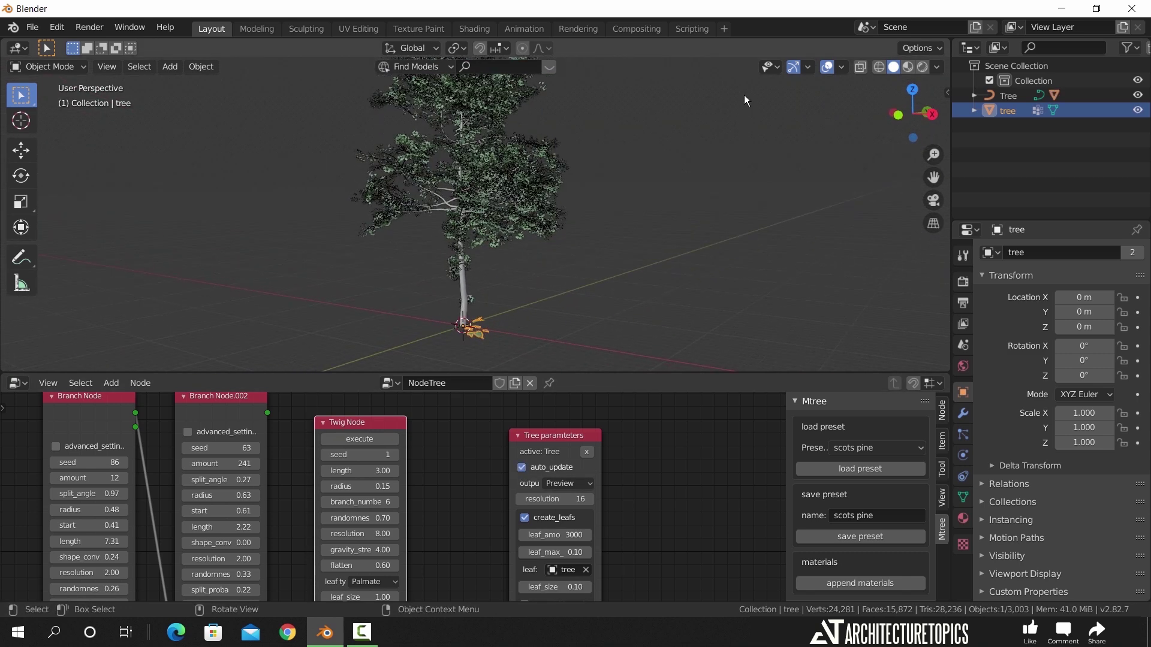
pyautogui.click(828, 67)
pyautogui.moveTo(591, 204); pyautogui.dragTo(734, 171, button='middle')
pyautogui.click(829, 68)
pyautogui.moveTo(573, 283)
pyautogui.mouseDown(button='middle')
pyautogui.moveTo(578, 253)
pyautogui.moveTo(562, 267)
pyautogui.moveTo(579, 286)
pyautogui.mouseUp(button='middle')
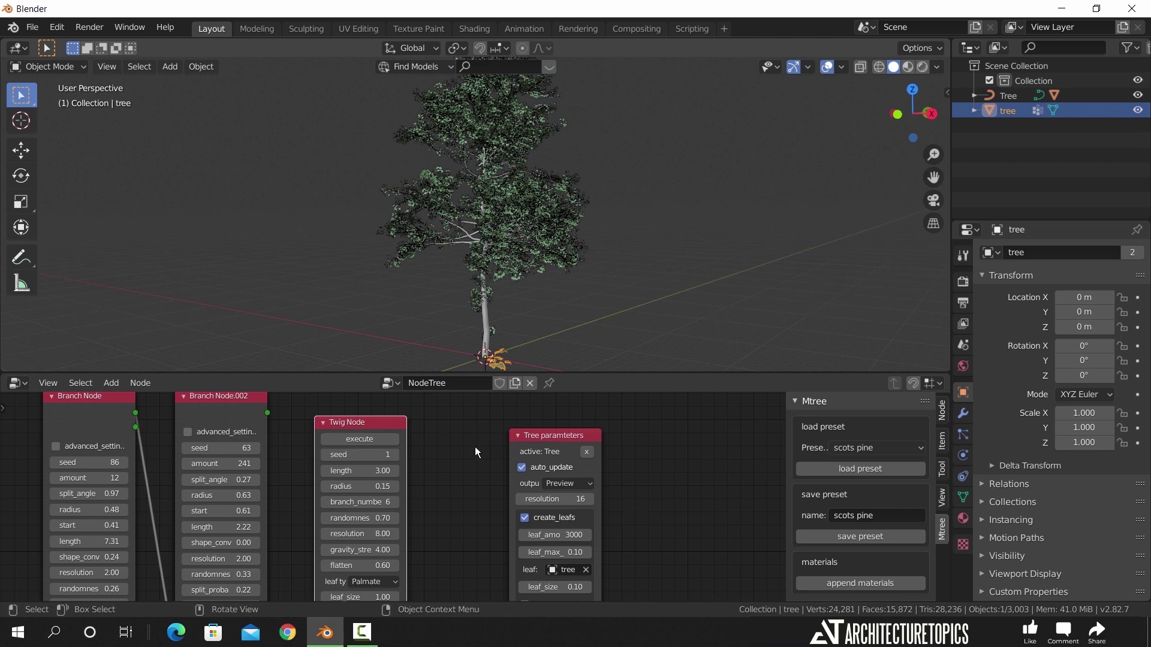
# Step: Set the length of the first Branch Node to 7
pyautogui.scroll(2, 475, 447)
pyautogui.keyDown('ctrl'); pyautogui.hscroll(-5, 390, 451); pyautogui.keyUp('ctrl')
pyautogui.scroll(1, 299, 450)
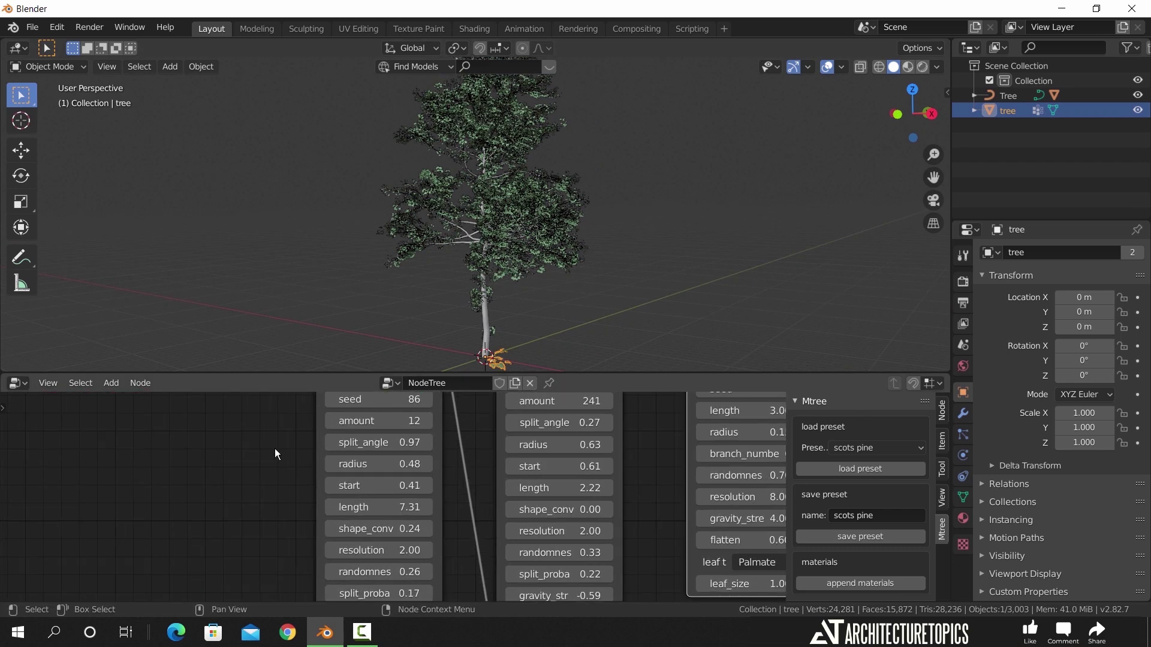
pyautogui.moveTo(275, 449); pyautogui.dragTo(241, 487, button='middle')
pyautogui.moveTo(297, 531); pyautogui.dragTo(275, 495, button='middle')
pyautogui.click(324, 510)
pyautogui.press('Return')
pyautogui.click(324, 509)
pyautogui.write('7')
pyautogui.press('Return')
# Step: Set the Trunk Node's length to 10
pyautogui.scroll(-3, 217, 487)
pyautogui.moveTo(296, 438); pyautogui.dragTo(456, 384, button='middle')
pyautogui.scroll(4, 454, 452)
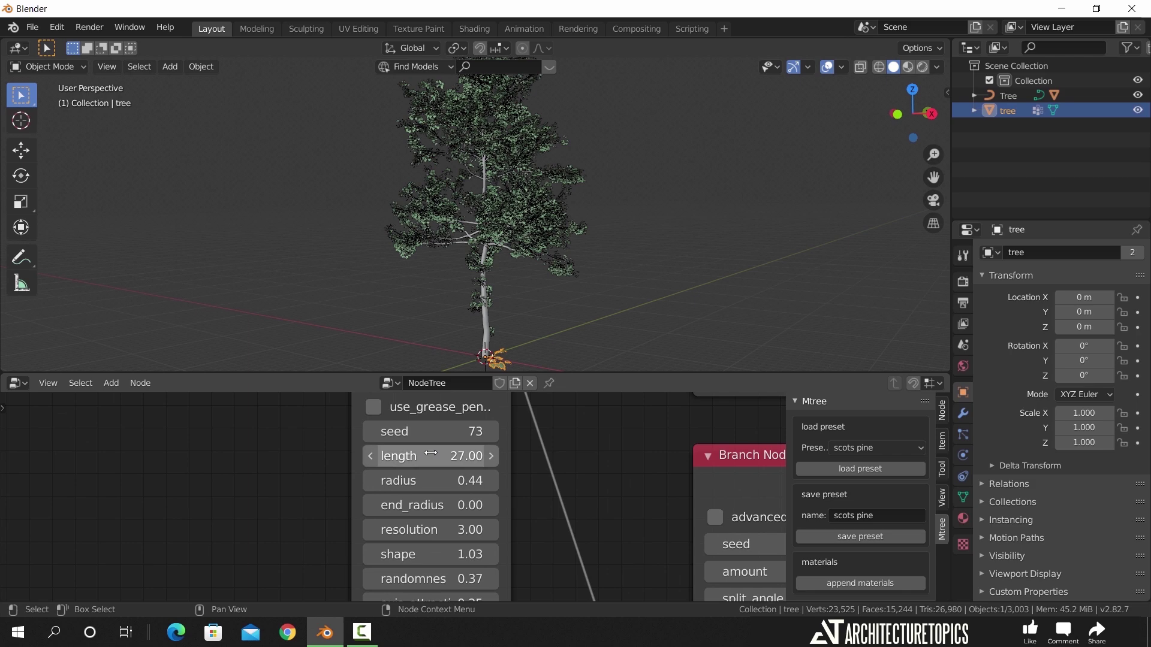
pyautogui.click(430, 455)
pyautogui.write('10')
pyautogui.press('Return')
pyautogui.scroll(3, 563, 275)
pyautogui.moveTo(562, 275); pyautogui.dragTo(594, 282, button='middle')
# Step: Set the length of the first Branch Node to 5
pyautogui.scroll(-1, 605, 488)
pyautogui.moveTo(620, 499); pyautogui.dragTo(426, 512, button='middle')
pyautogui.click(540, 431)
pyautogui.write('5')
pyautogui.press('Return')
pyautogui.scroll(-3, 590, 298)
pyautogui.moveTo(590, 299); pyautogui.dragTo(556, 355, button='middle')
# Step: Raise the first Branch Node's start value to 1.00 and view the effect on the tree
pyautogui.moveTo(557, 417); pyautogui.dragTo(522, 446, button='middle')
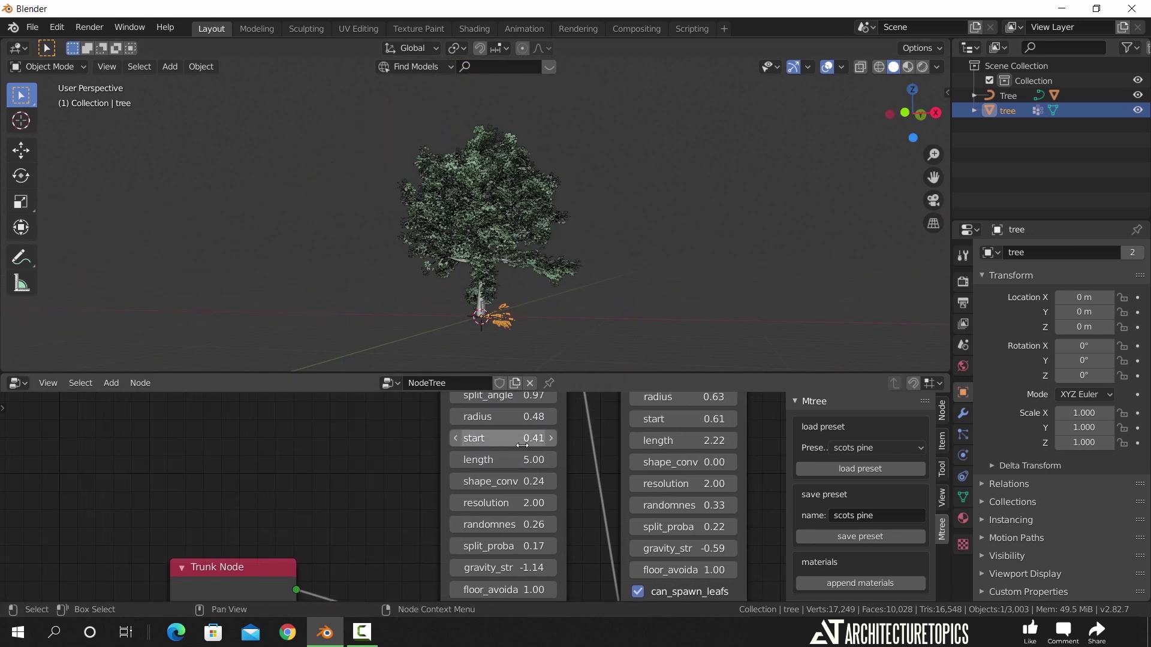
pyautogui.moveTo(522, 446); pyautogui.dragTo(588, 446)
pyautogui.moveTo(528, 226); pyautogui.dragTo(539, 336, button='middle')
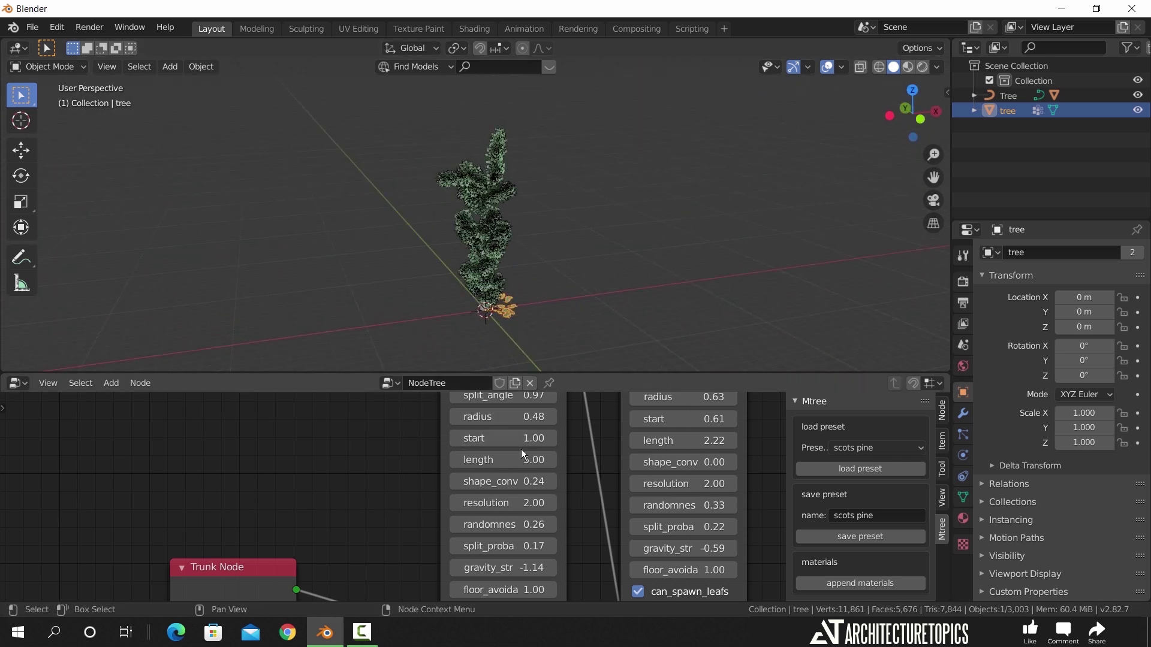
# Step: Set the first Branch Node's start to 0.40 and its seed to 88
pyautogui.moveTo(520, 438); pyautogui.dragTo(404, 438)
pyautogui.moveTo(404, 437); pyautogui.dragTo(370, 522, button='middle')
pyautogui.moveTo(510, 411); pyautogui.dragTo(525, 411)
pyautogui.moveTo(560, 332); pyautogui.dragTo(480, 327, button='middle')
pyautogui.scroll(-3, 711, 486)
pyautogui.moveTo(711, 486); pyautogui.dragTo(676, 488, button='middle')
pyautogui.scroll(-2, 474, 535)
pyautogui.moveTo(474, 535); pyautogui.dragTo(452, 511, button='middle')
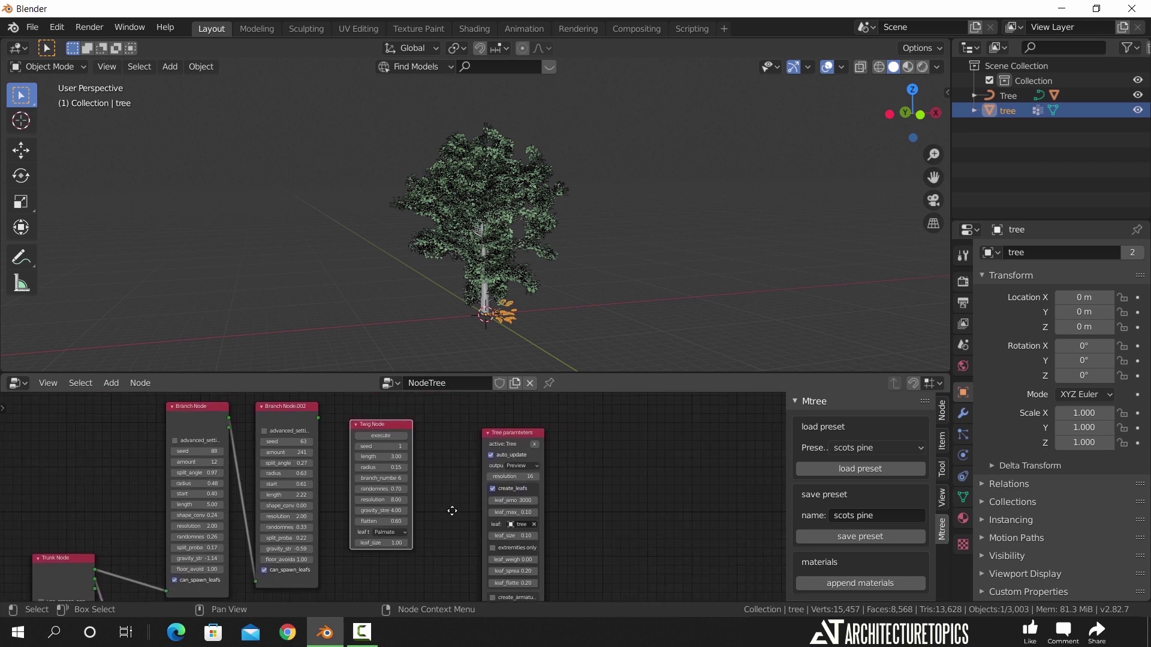
pyautogui.scroll(1, 587, 479)
pyautogui.moveTo(607, 280); pyautogui.dragTo(680, 302, button='middle')
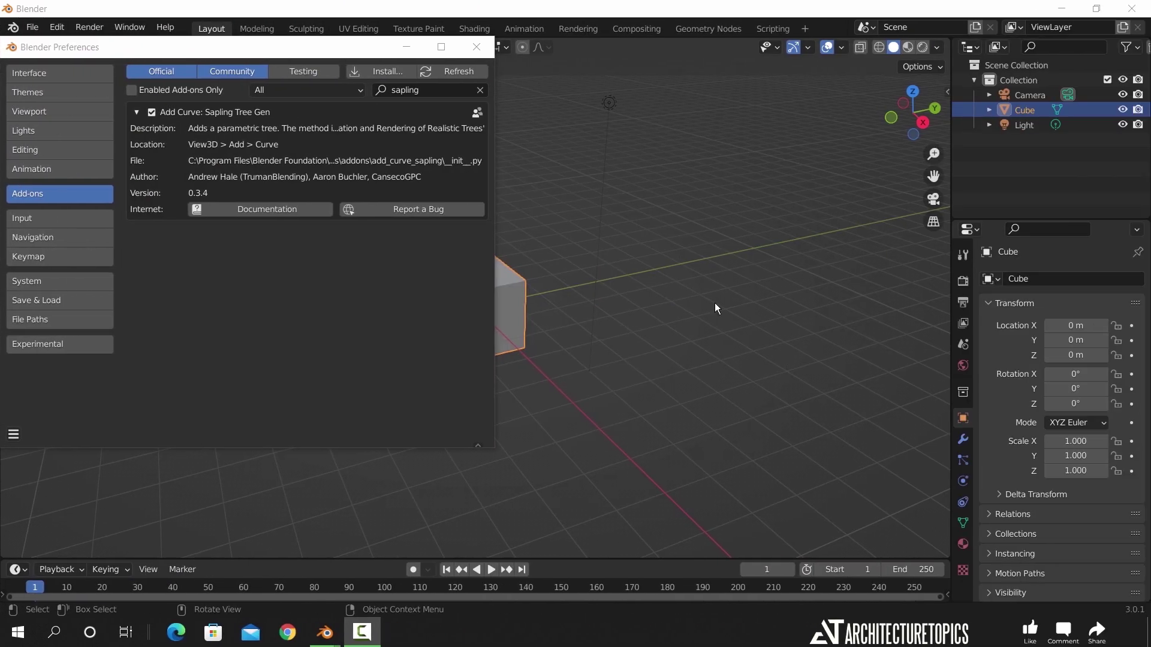
# Step: Close the preferences window showing the Sapling Tree Gen add-on
pyautogui.click(477, 48)
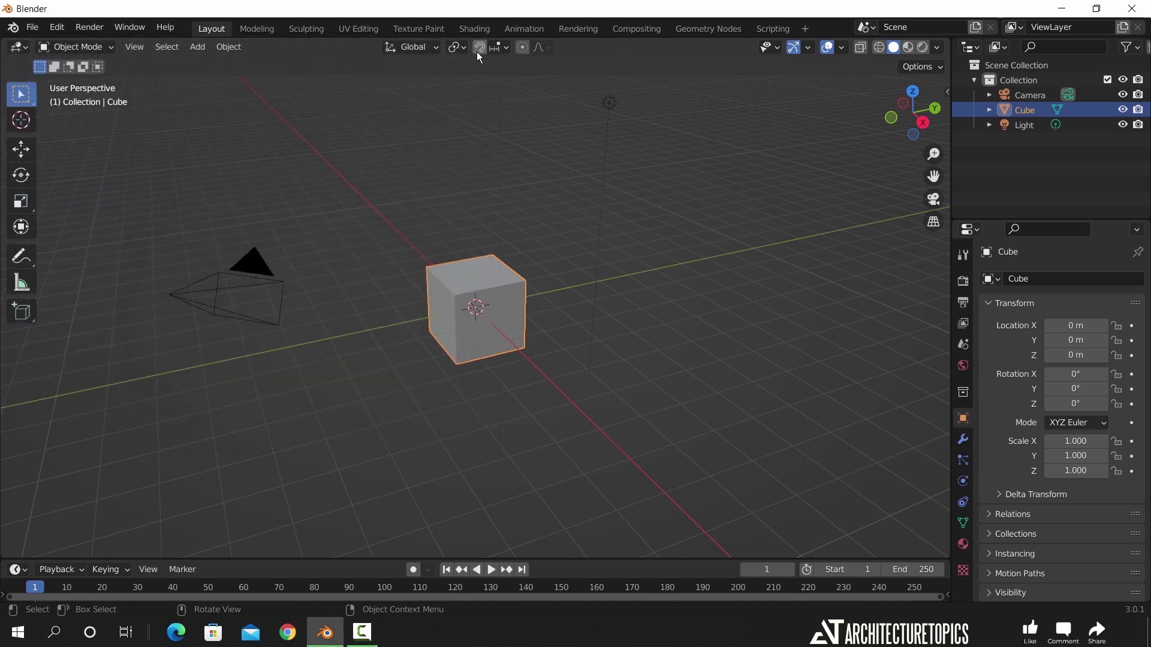
# Step: Delete all the default objects and add a Sapling Tree Gen curve tree to the scene
pyautogui.press('a')
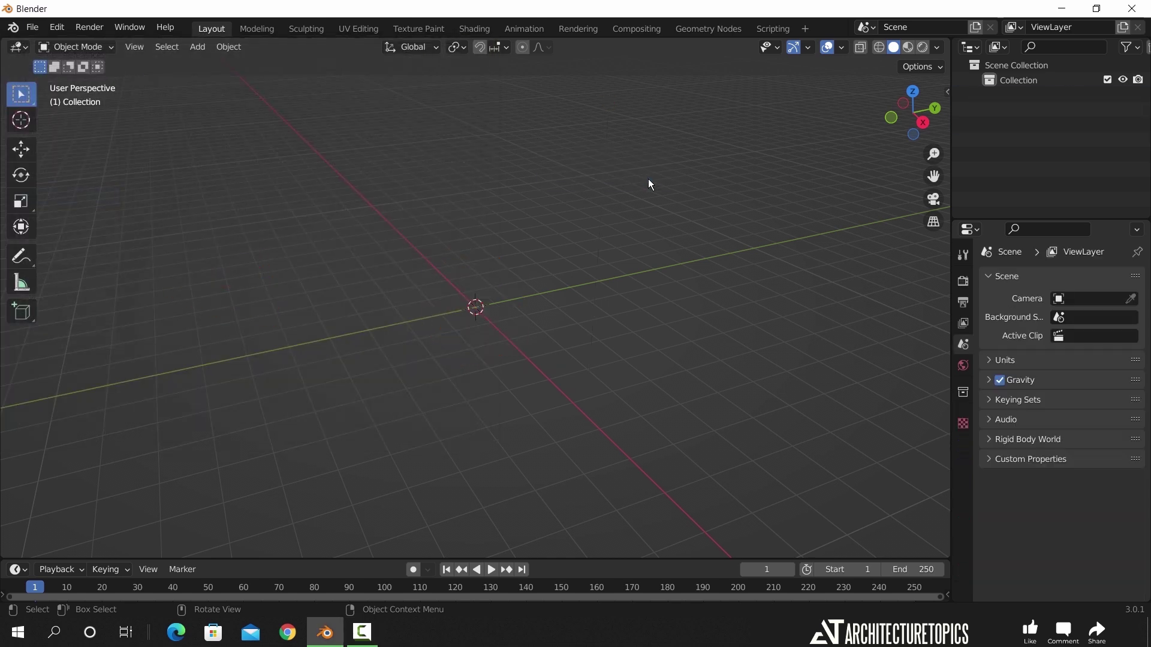
pyautogui.hotkey('shift', 'a')
pyautogui.moveTo(510, 228)
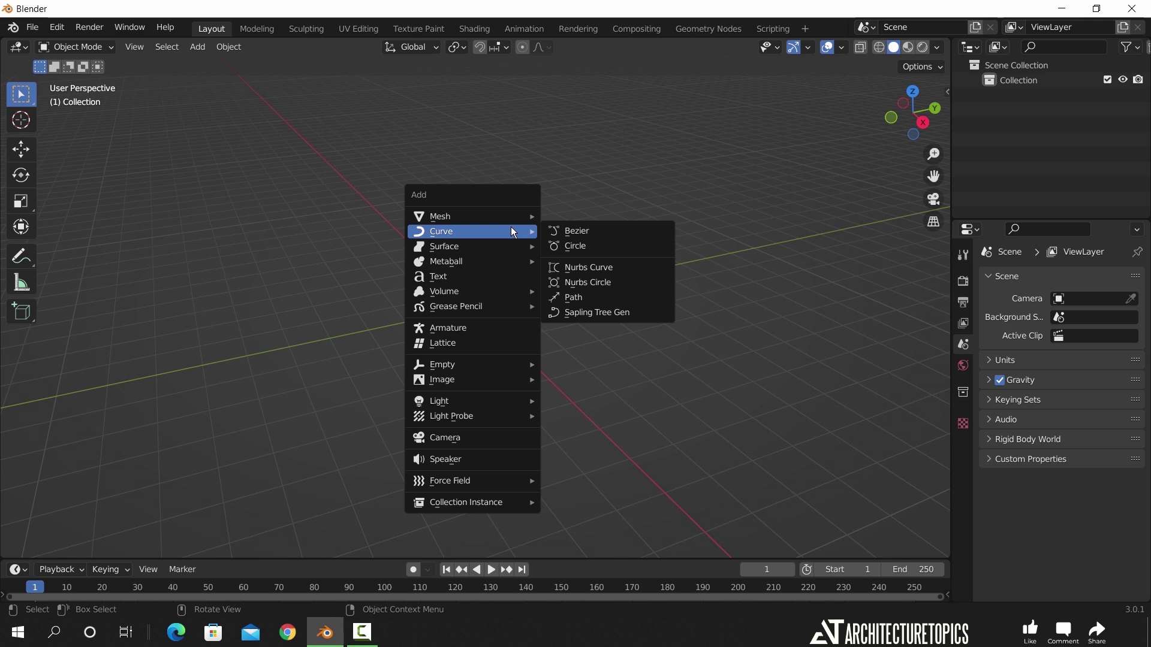
pyautogui.click(635, 313)
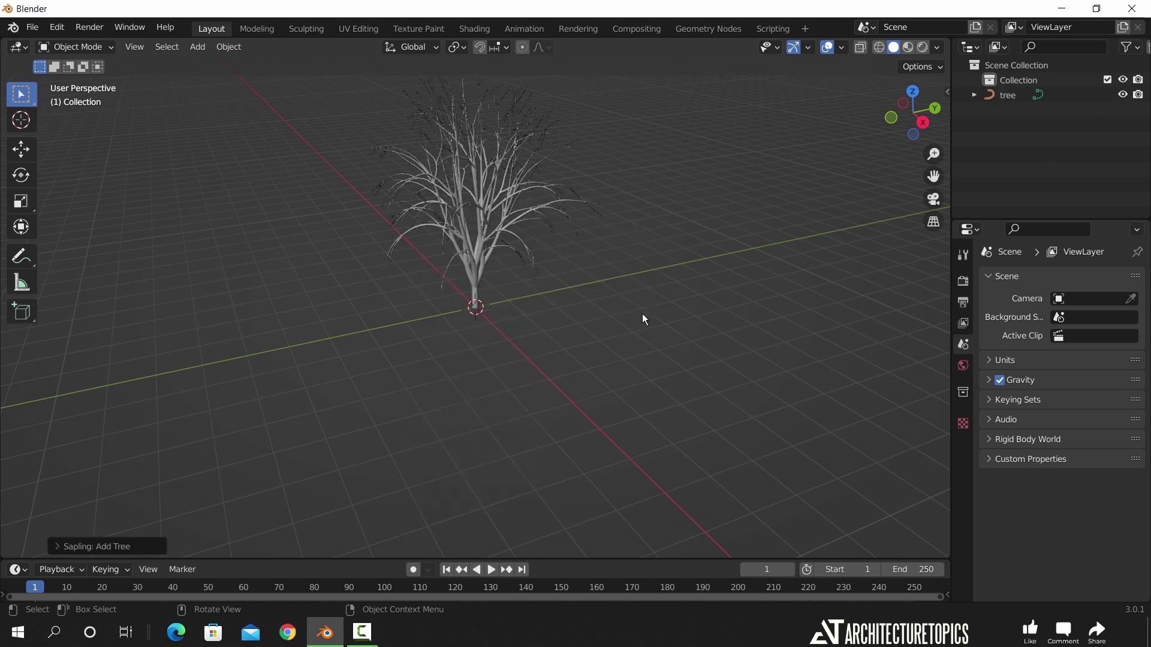
pyautogui.moveTo(563, 241); pyautogui.dragTo(587, 337, button='middle')
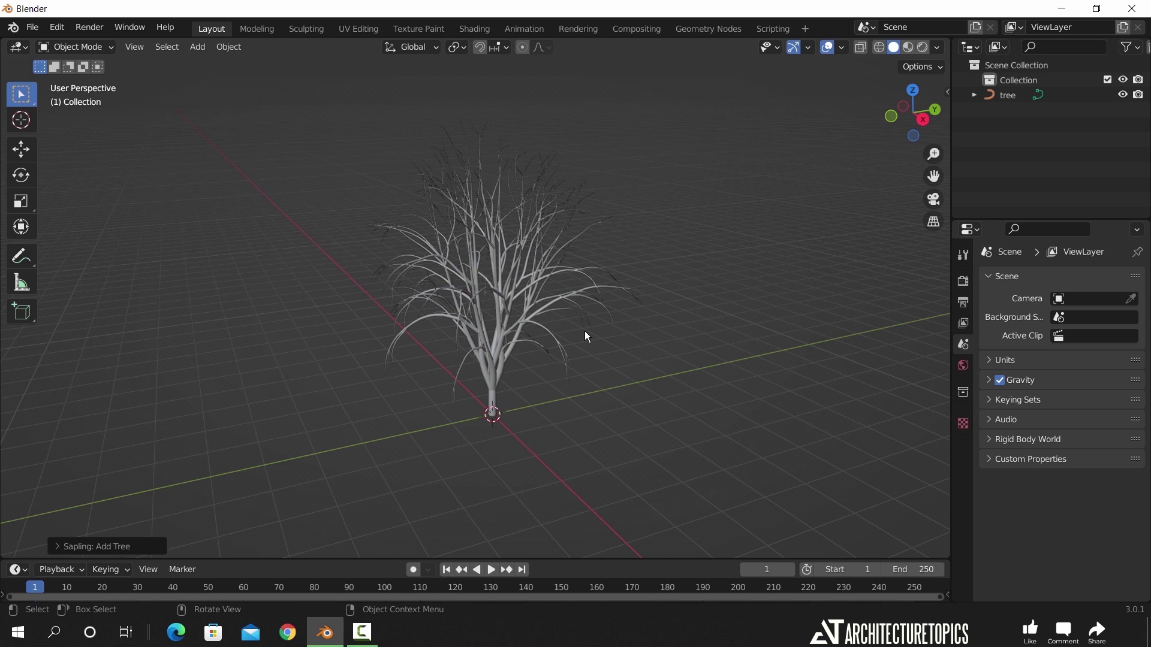
# Step: Expand the Sapling: Add Tree options and review the available settings categories, keeping Geometry
pyautogui.click(153, 541)
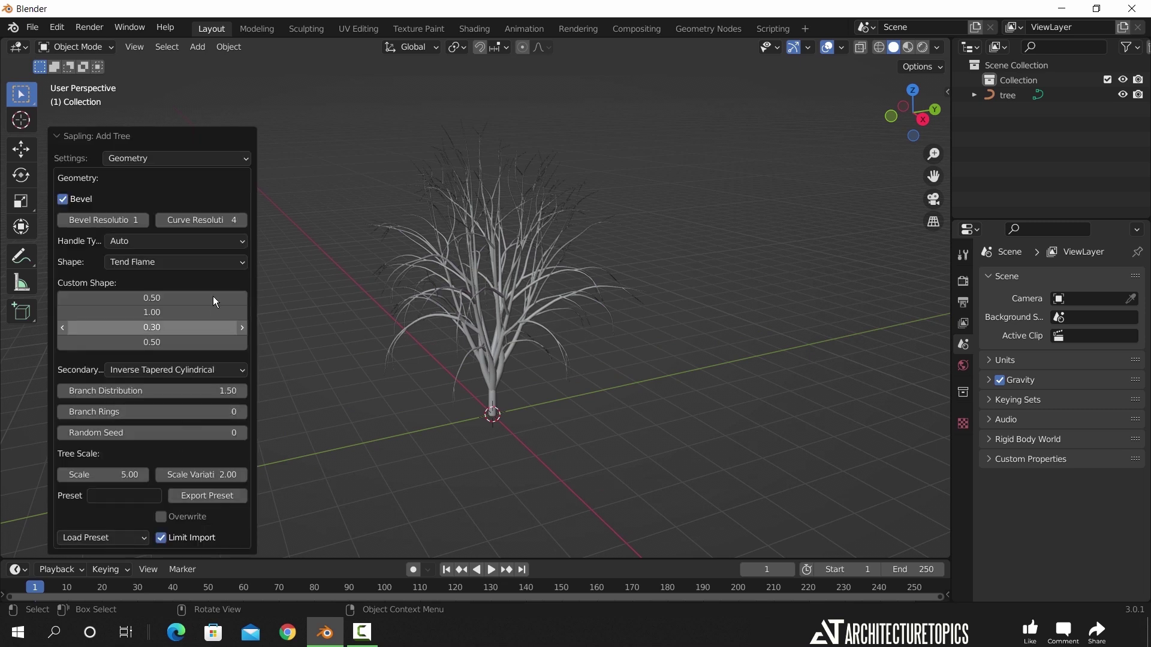
pyautogui.click(174, 157)
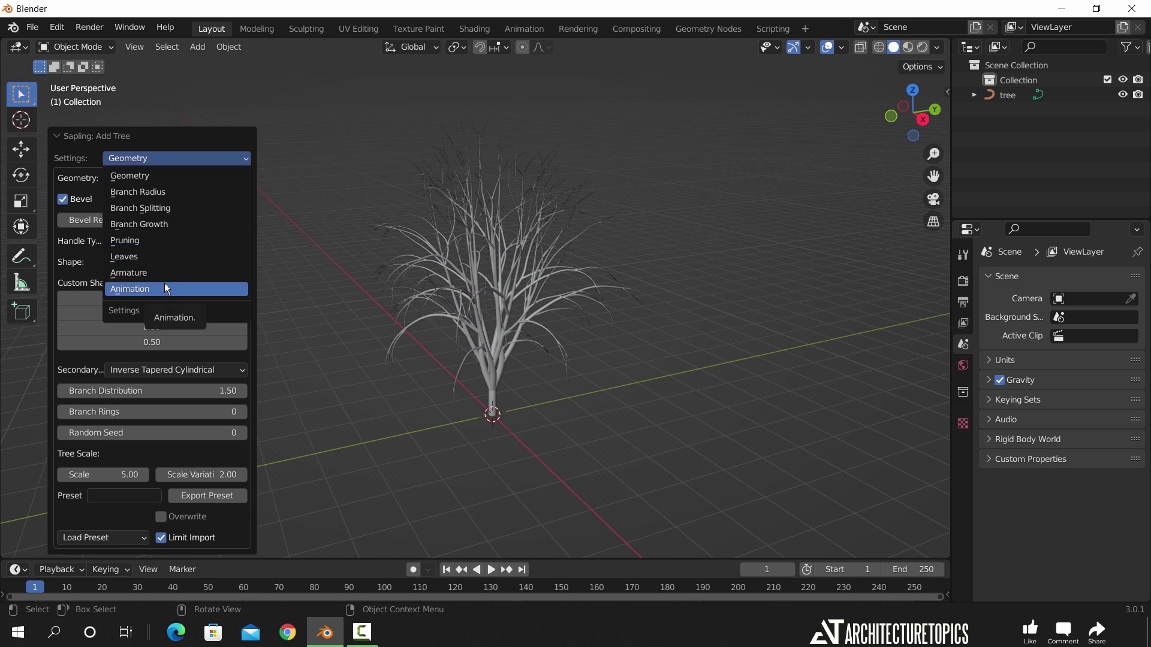
pyautogui.click(148, 157)
# Step: Load the weeping_willow preset, the douglas_fir preset and the one listed just above quaking_aspen in turn on the Sapling tree
pyautogui.click(102, 538)
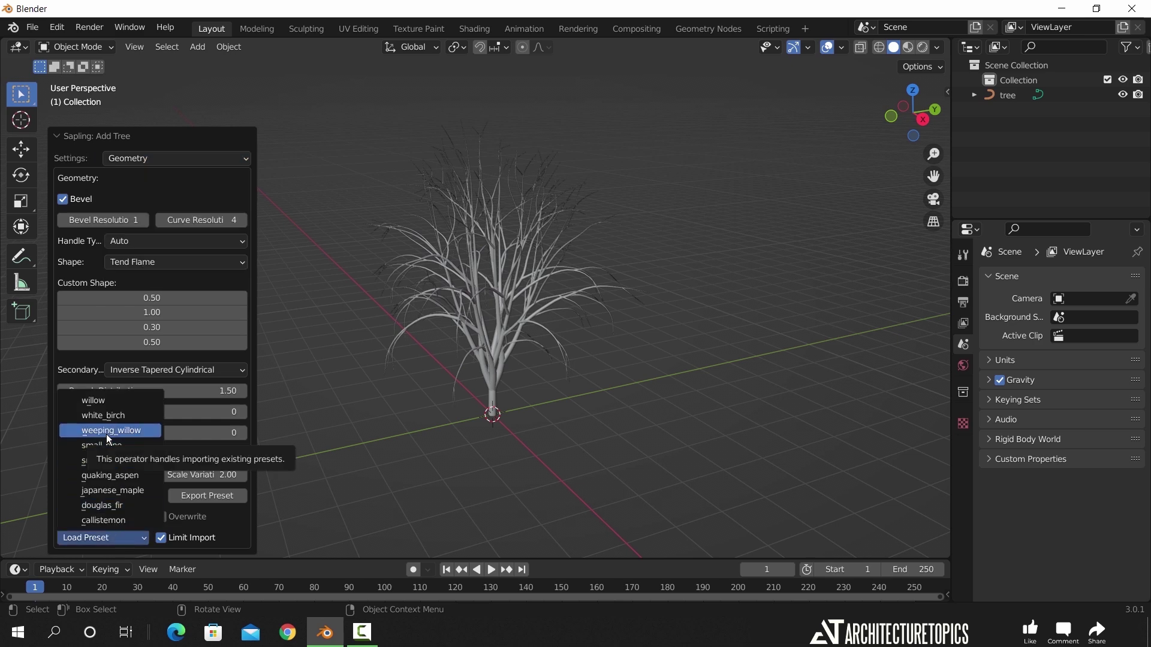
pyautogui.click(106, 431)
pyautogui.click(102, 538)
pyautogui.click(117, 505)
pyautogui.click(124, 536)
pyautogui.click(127, 461)
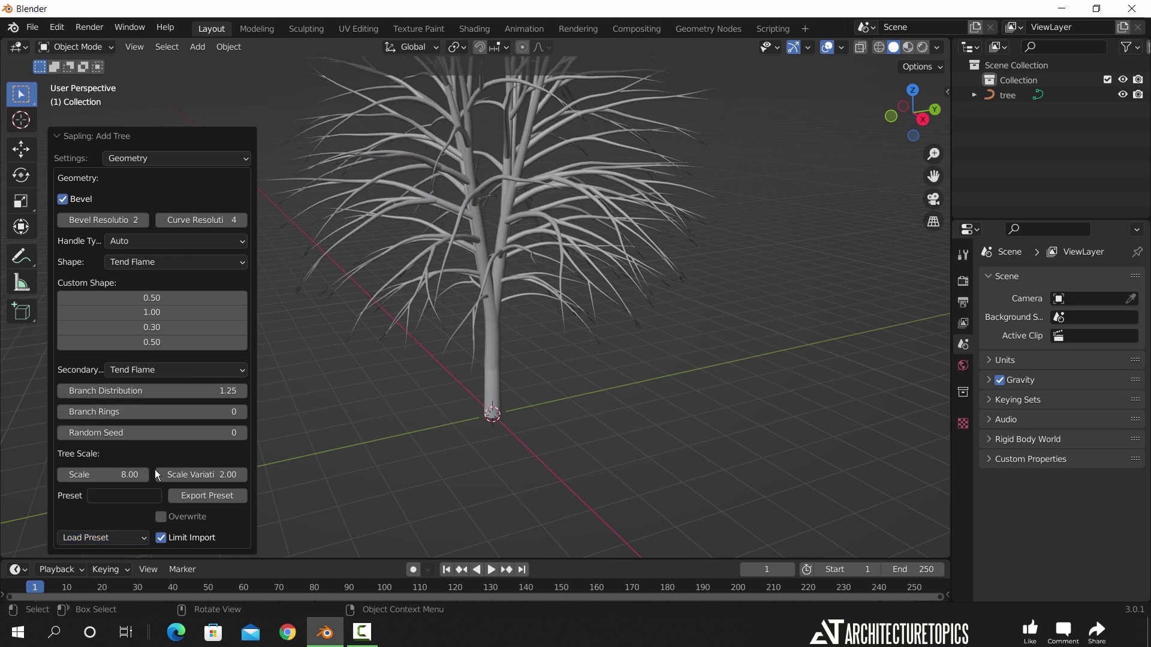
pyautogui.keyDown('shift'); pyautogui.moveTo(455, 396); pyautogui.dragTo(512, 334, button='middle'); pyautogui.keyUp('shift')
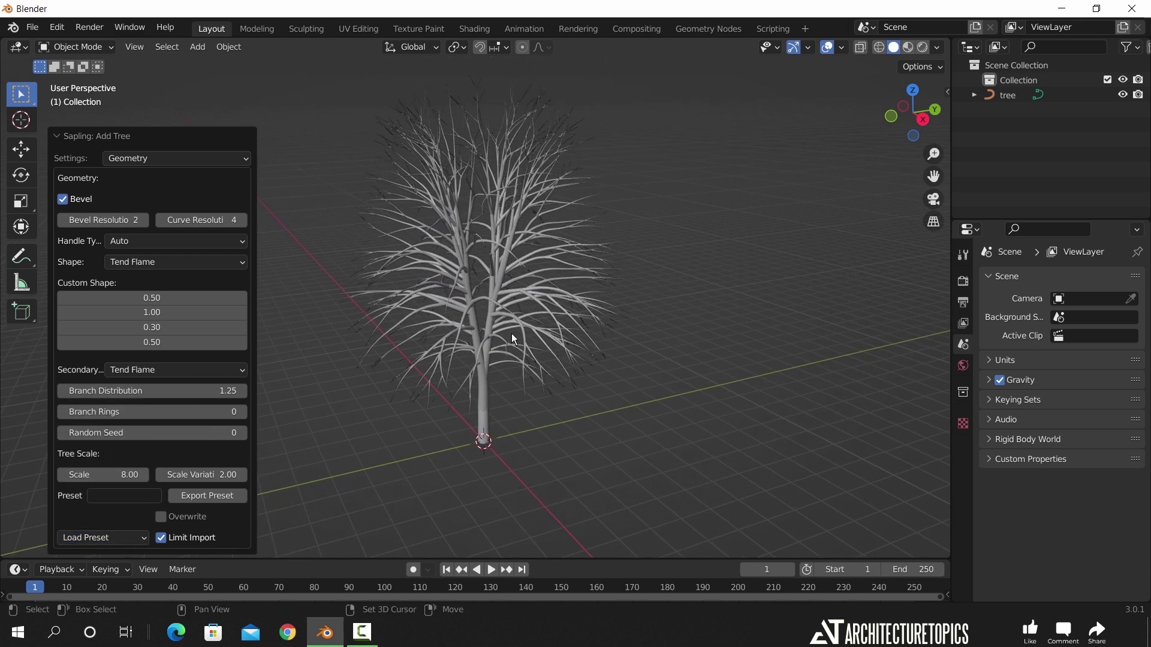
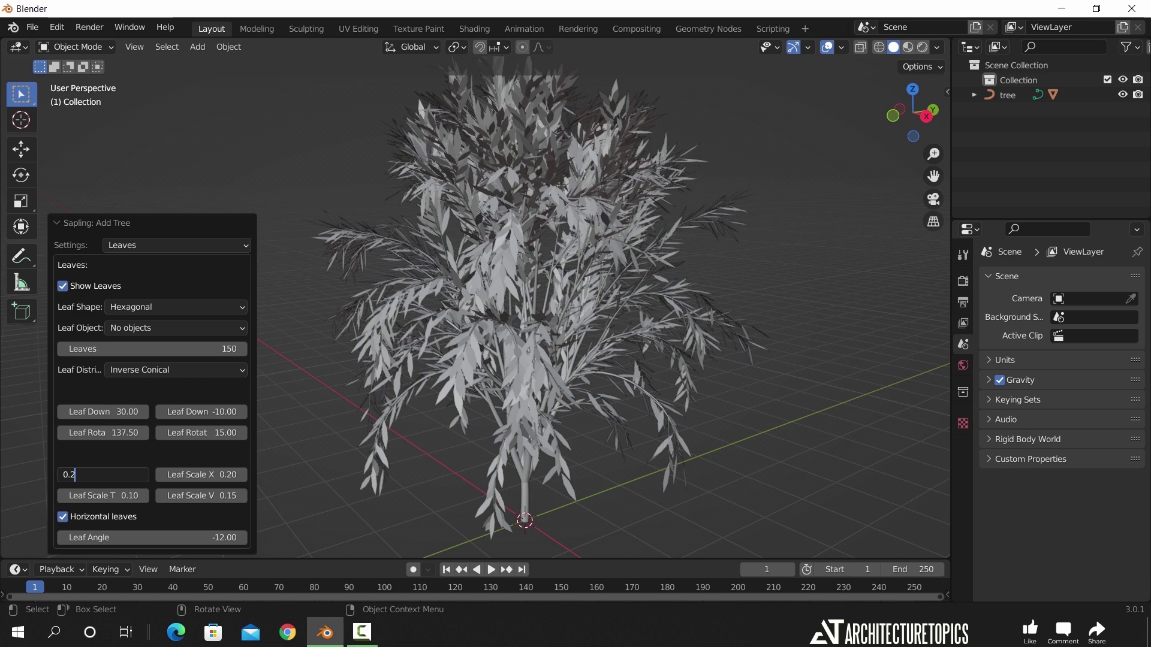
# Step: Set the Sapling tree's leaf scale to 0.30
pyautogui.click(115, 470)
pyautogui.write('0')
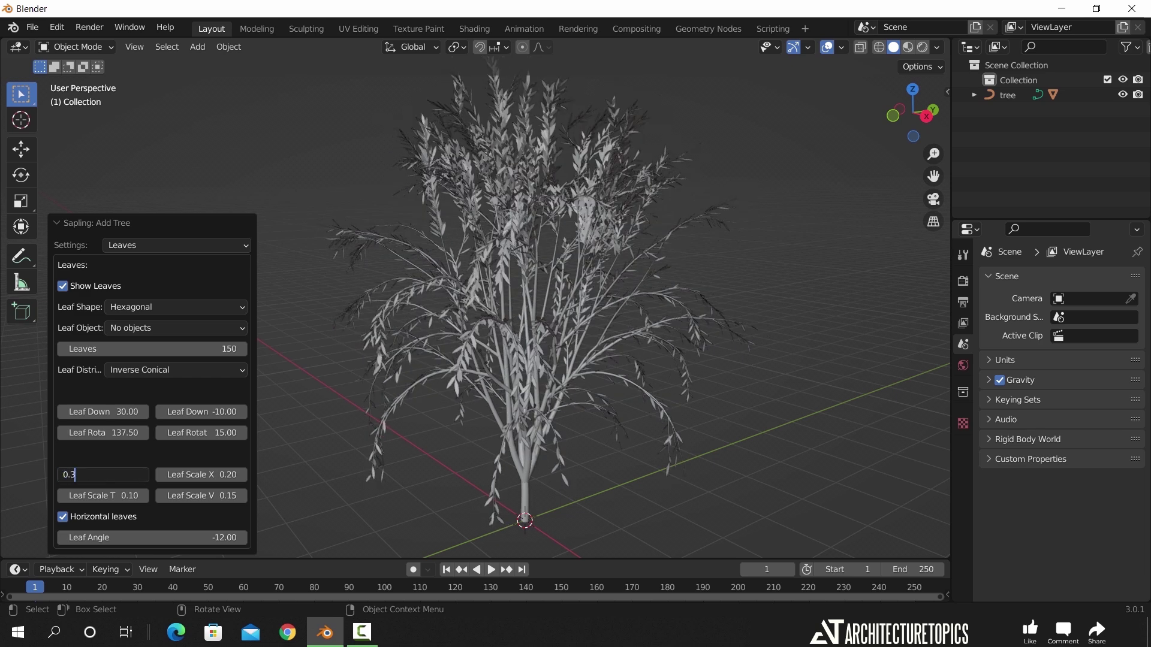
pyautogui.press('Return')
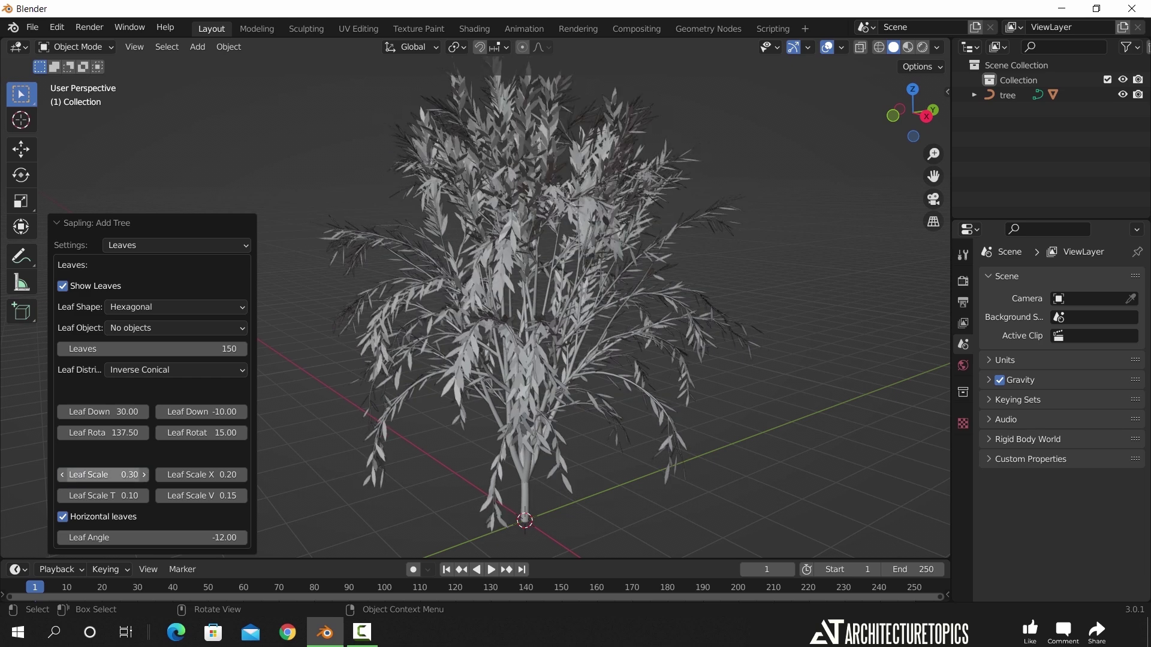
# Step: Enable Use Armature in the Sapling tree's Armature settings
pyautogui.click(121, 247)
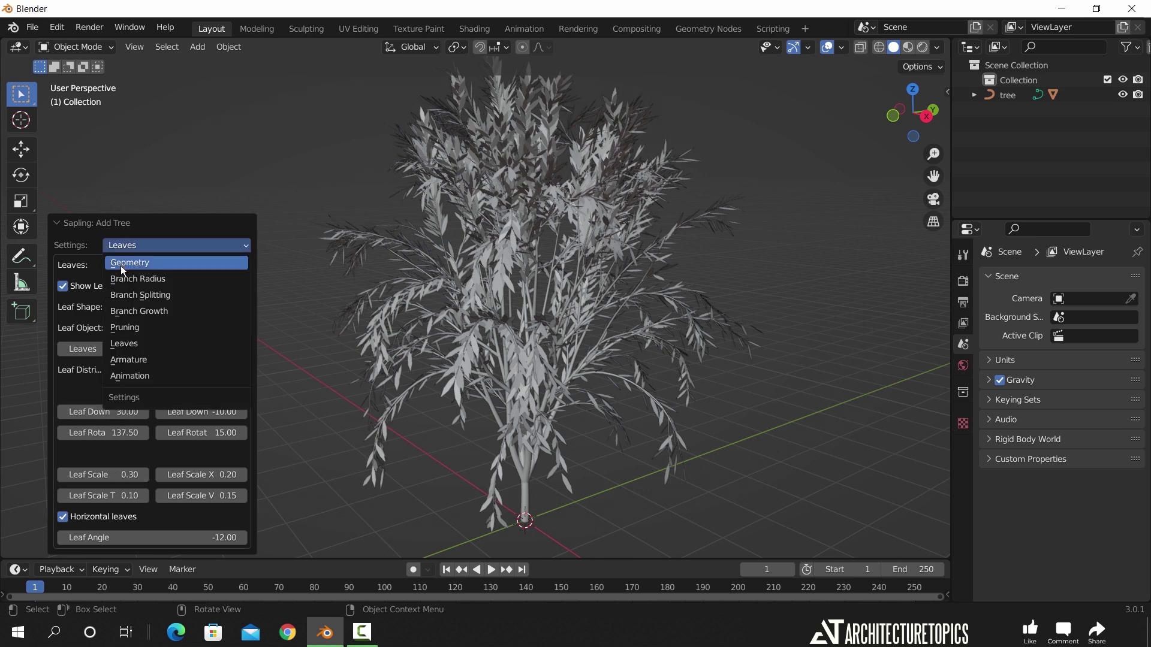
pyautogui.click(145, 362)
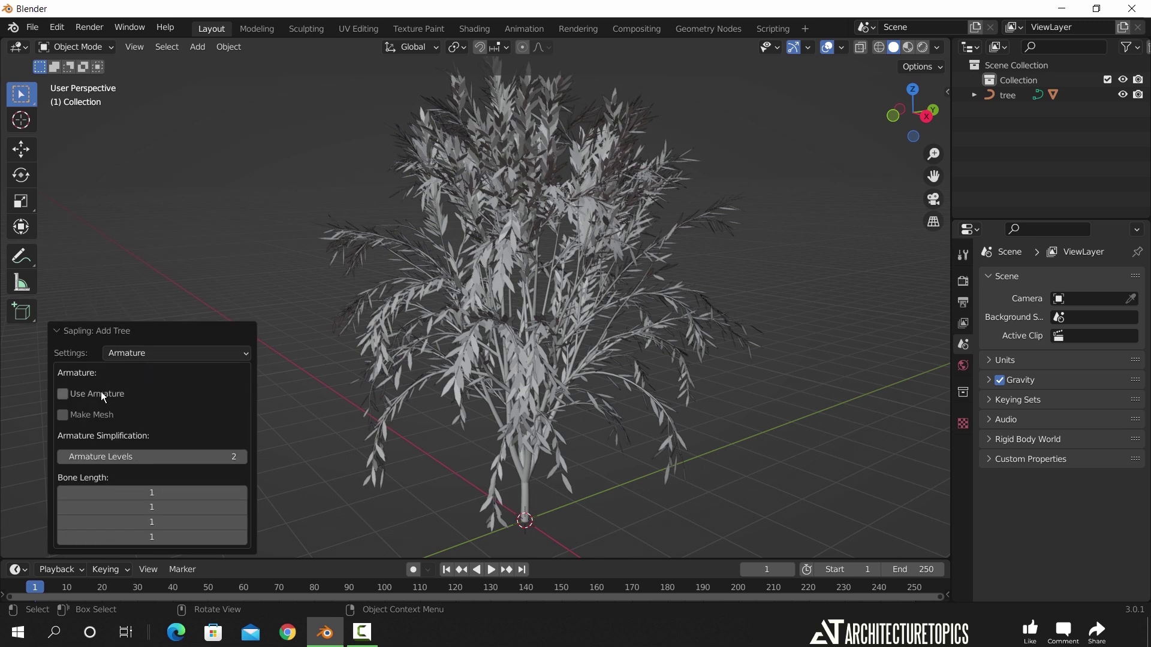
pyautogui.click(63, 395)
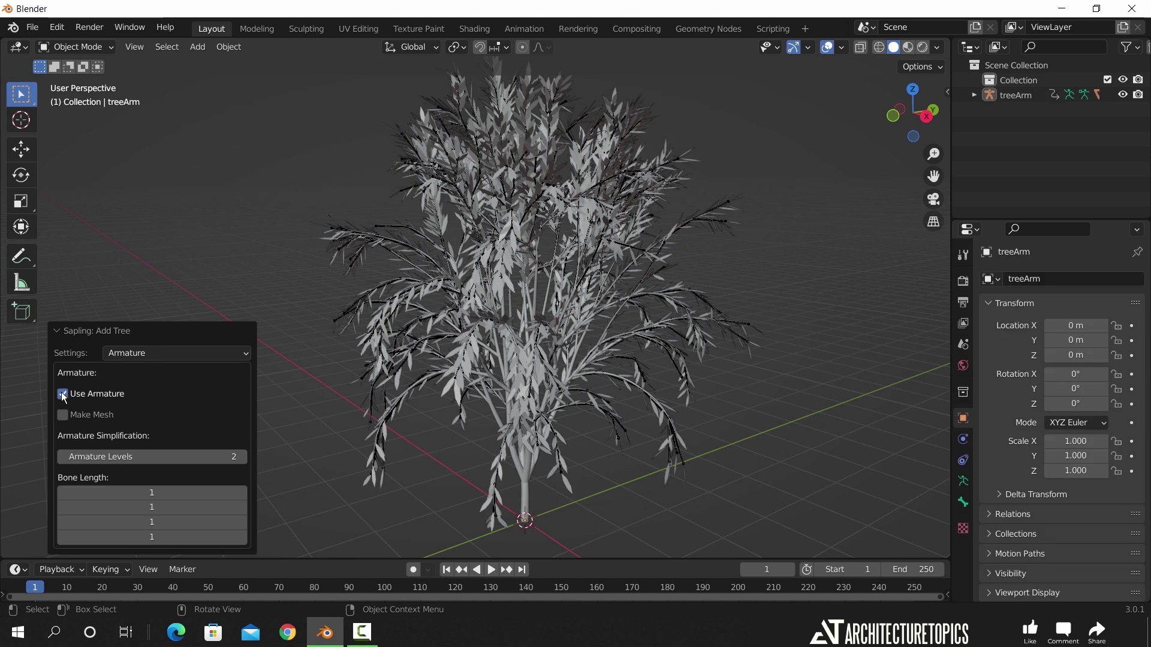
# Step: Enable Armature Animation and Fast Preview in the Sapling tree's Animation settings and preview the wind motion
pyautogui.click(153, 353)
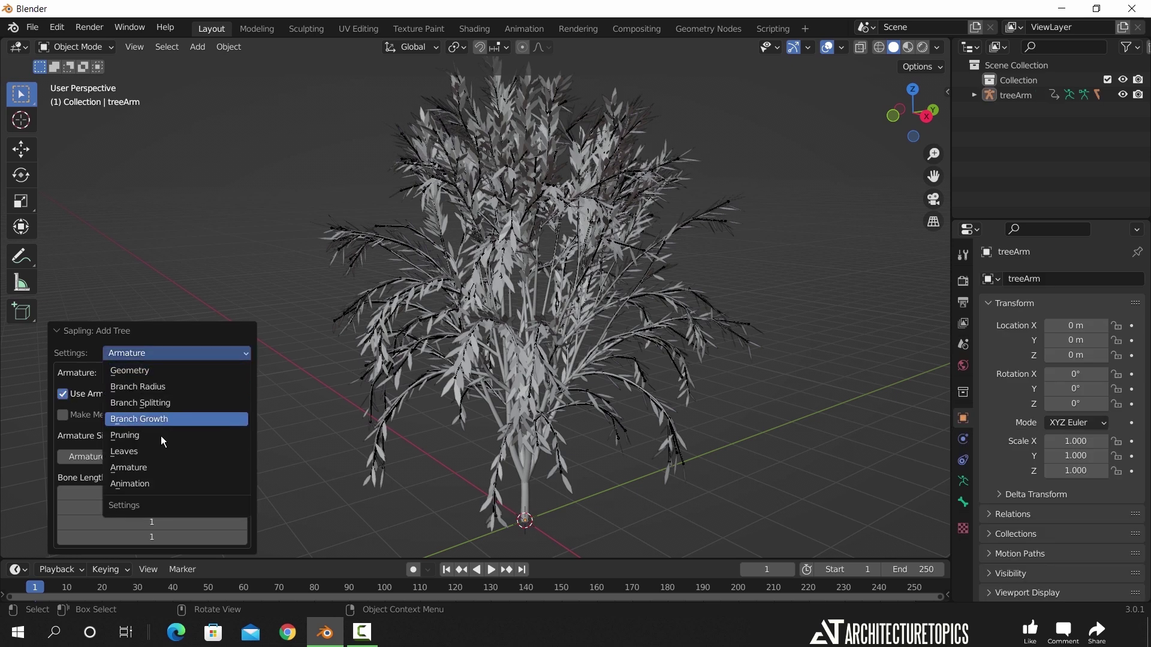
pyautogui.click(157, 480)
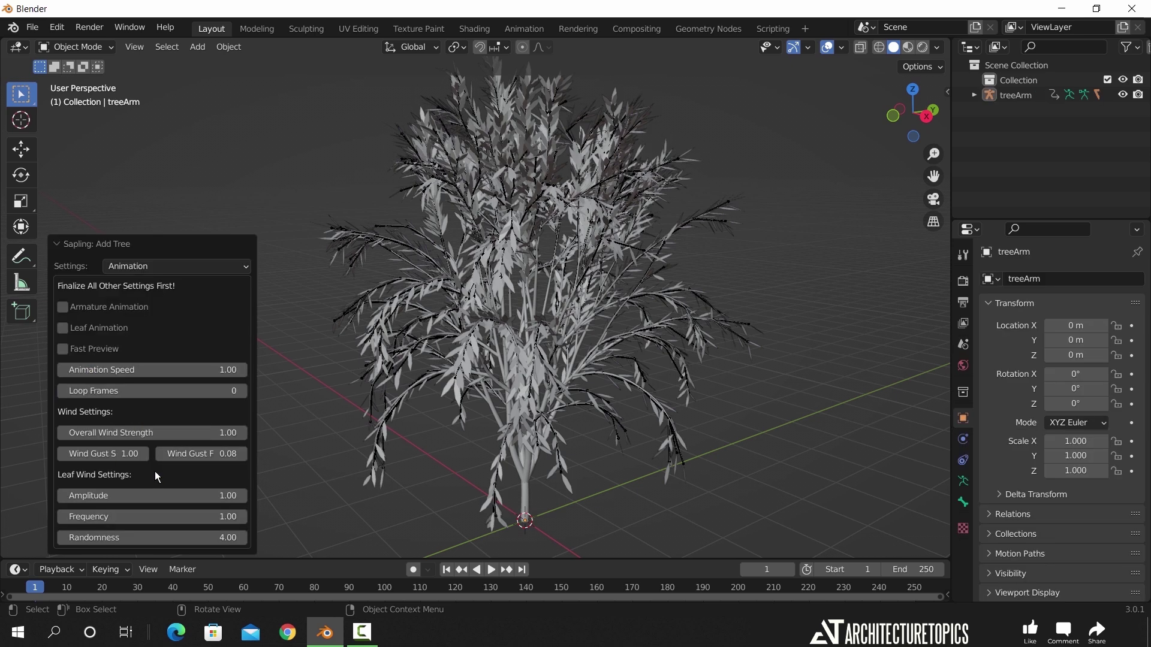
pyautogui.click(81, 311)
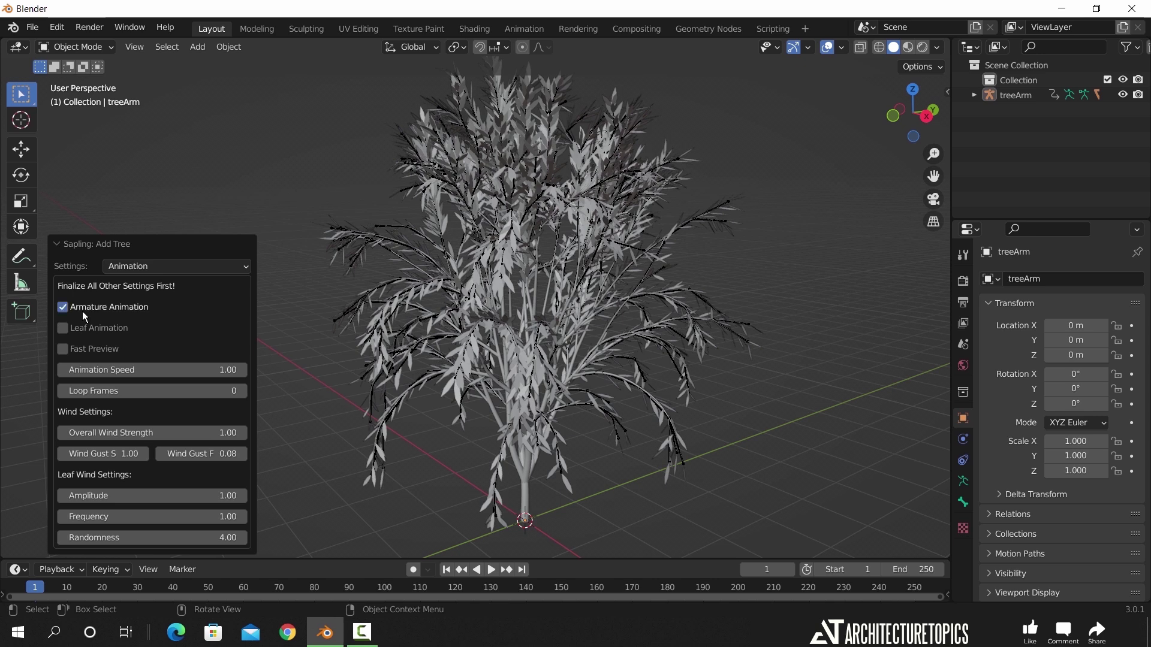
pyautogui.click(86, 351)
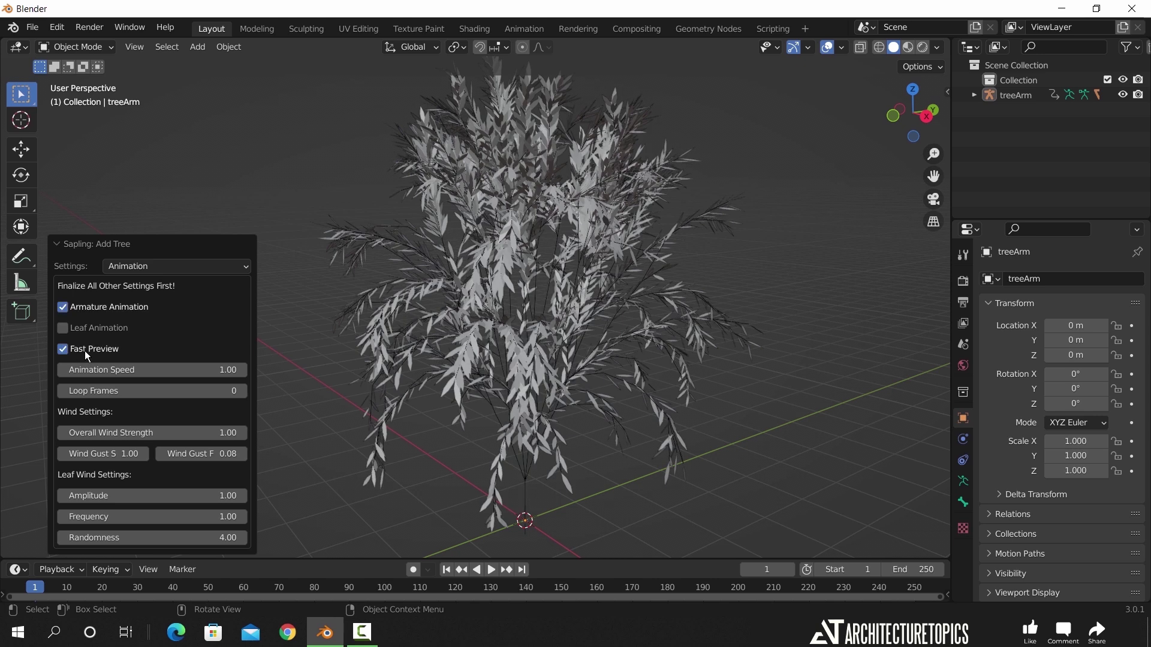
pyautogui.press('space')
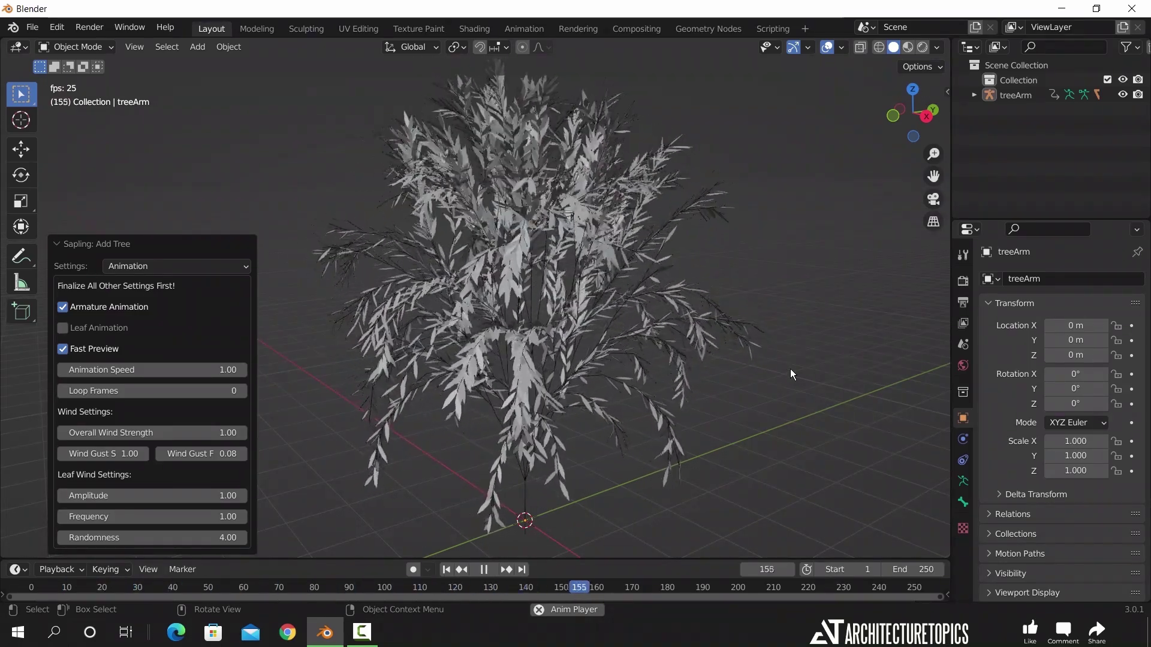
pyautogui.press('space')
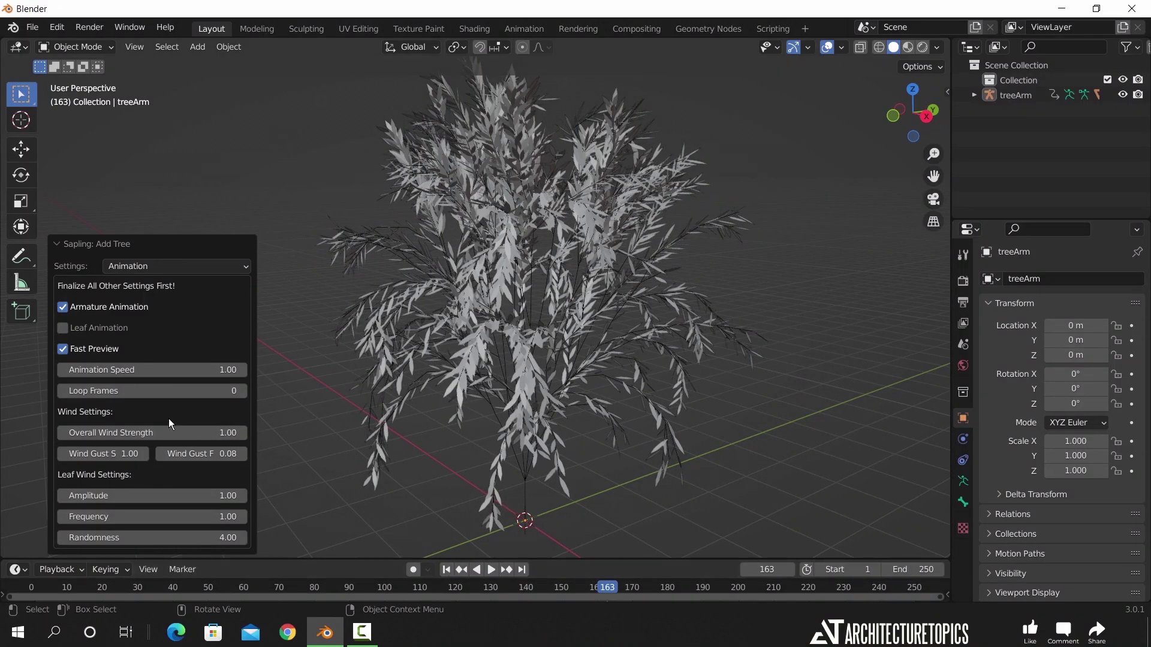
# Step: Set the Sapling tree's animation speed to 0.2 and play the animation to check the slower motion
pyautogui.click(153, 370)
pyautogui.write('0.2')
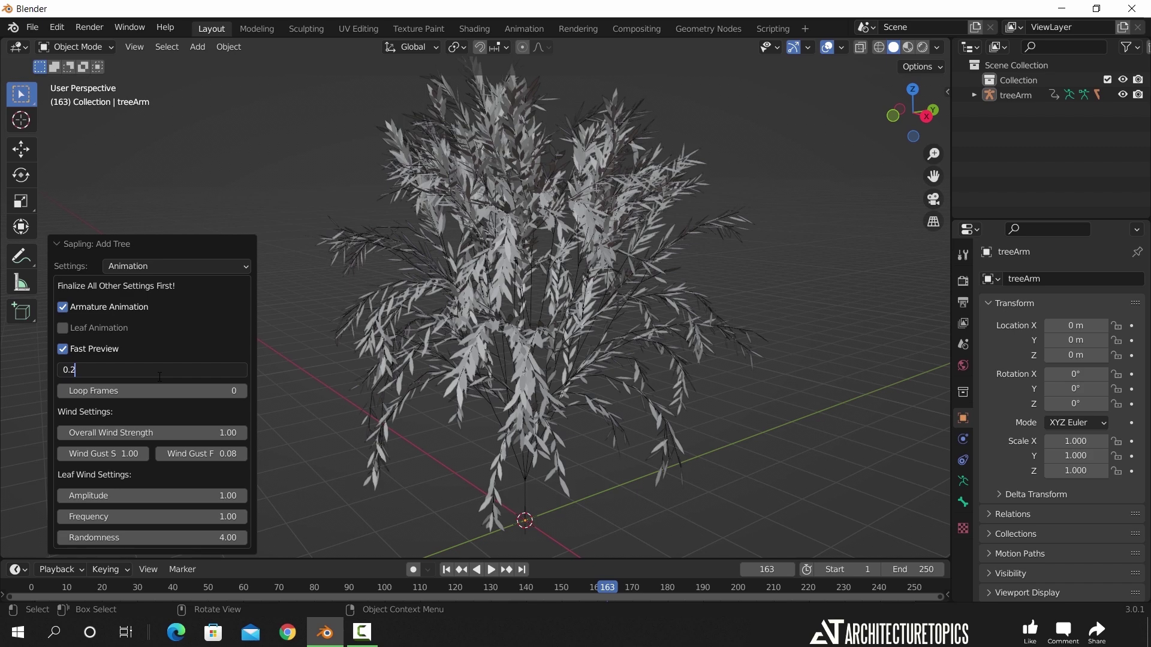
pyautogui.press('Return')
pyautogui.press('space')
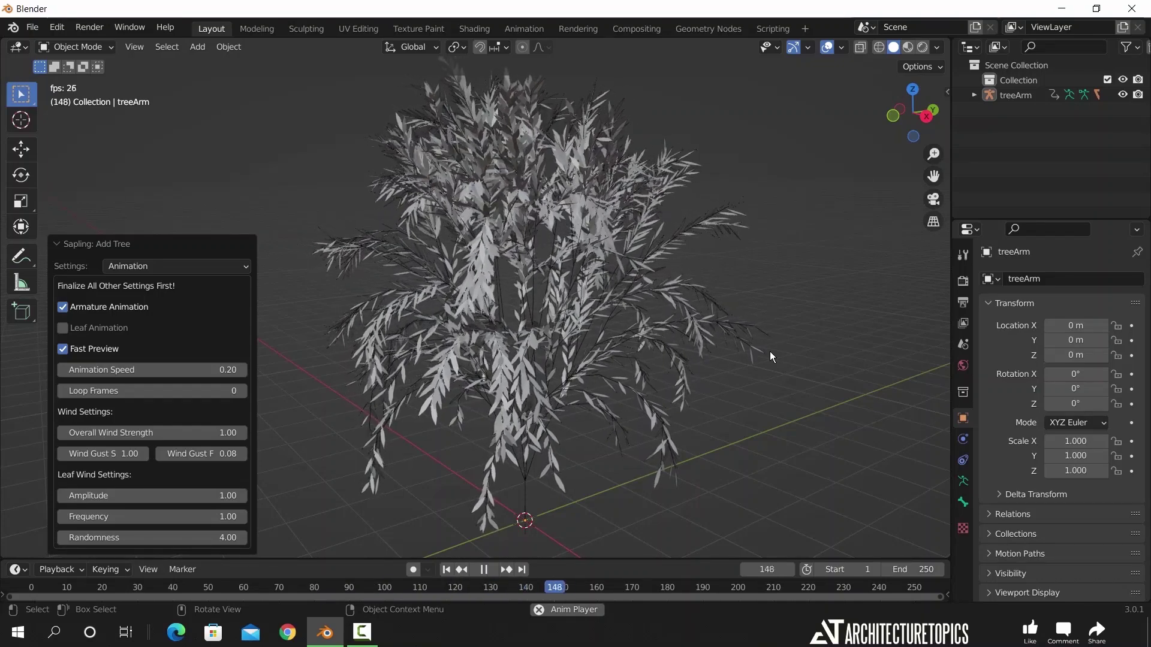
pyautogui.press('space')
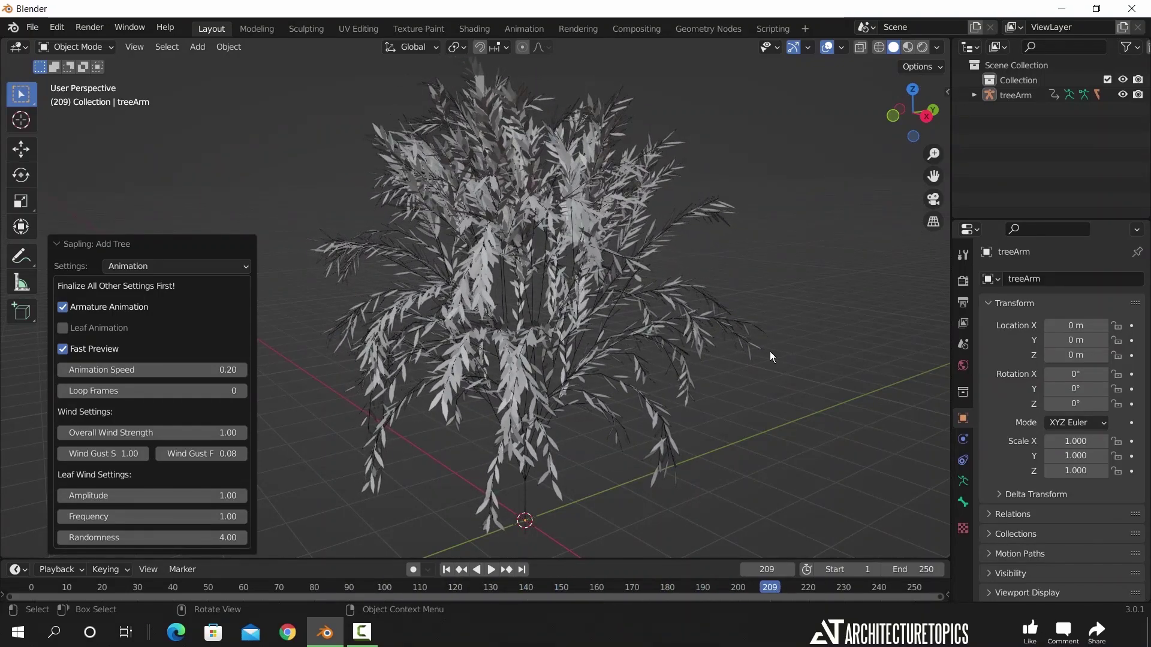
# Step: Turn off Fast Preview and play the wind animation with the full tree geometry
pyautogui.click(63, 350)
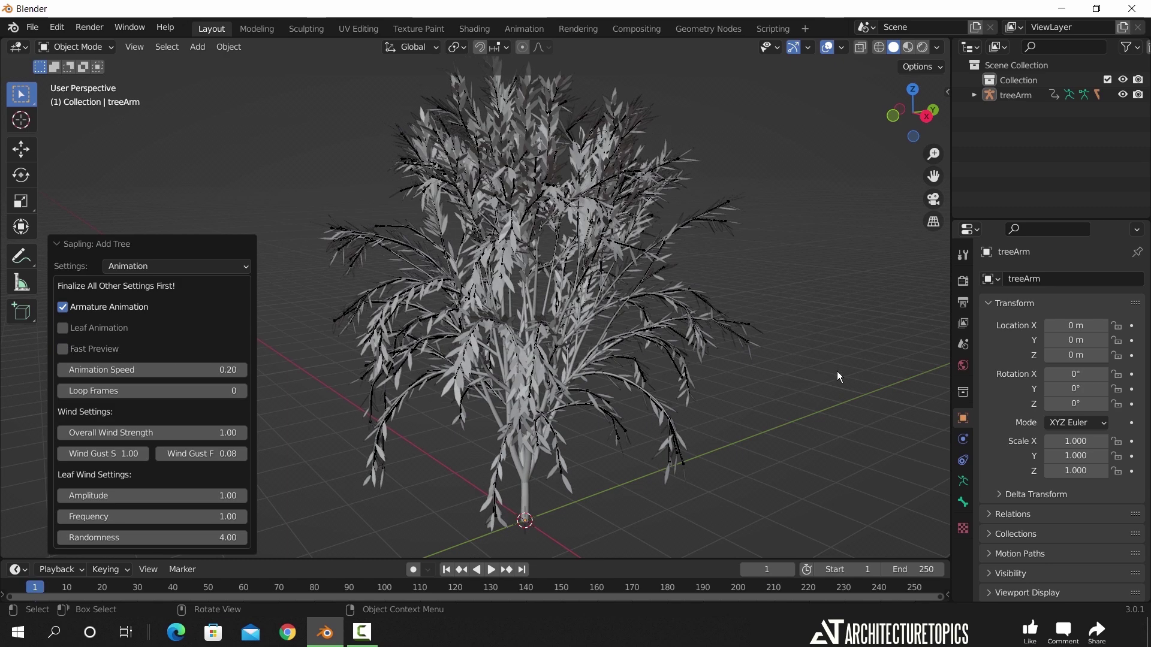
pyautogui.press('space')
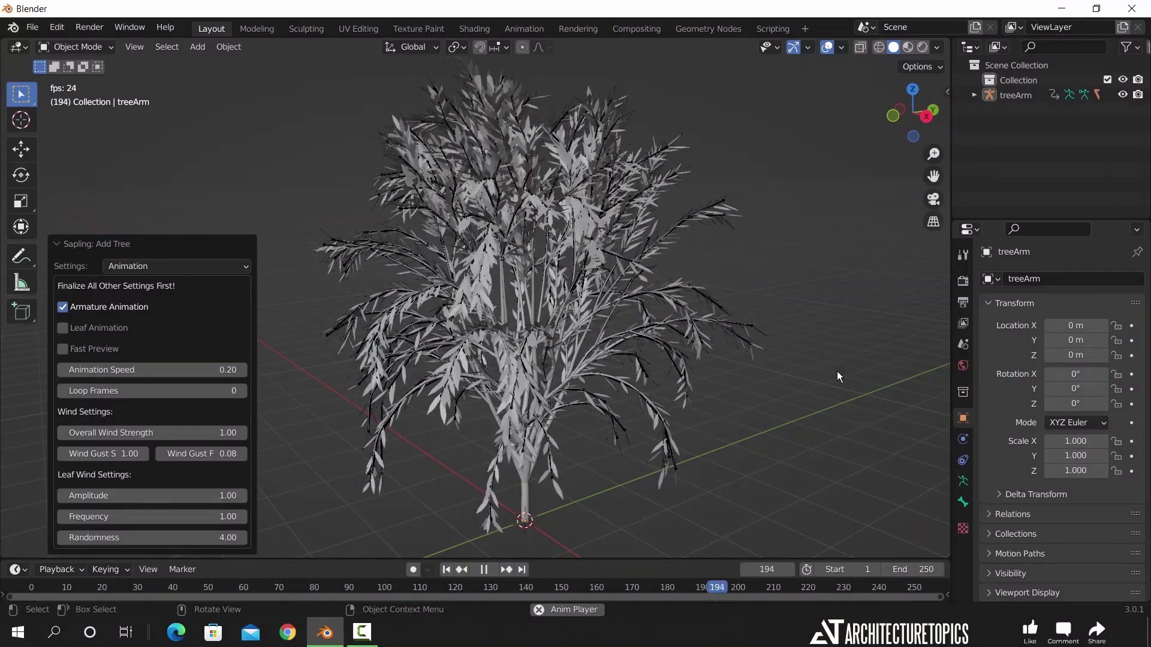
pyautogui.press('space')
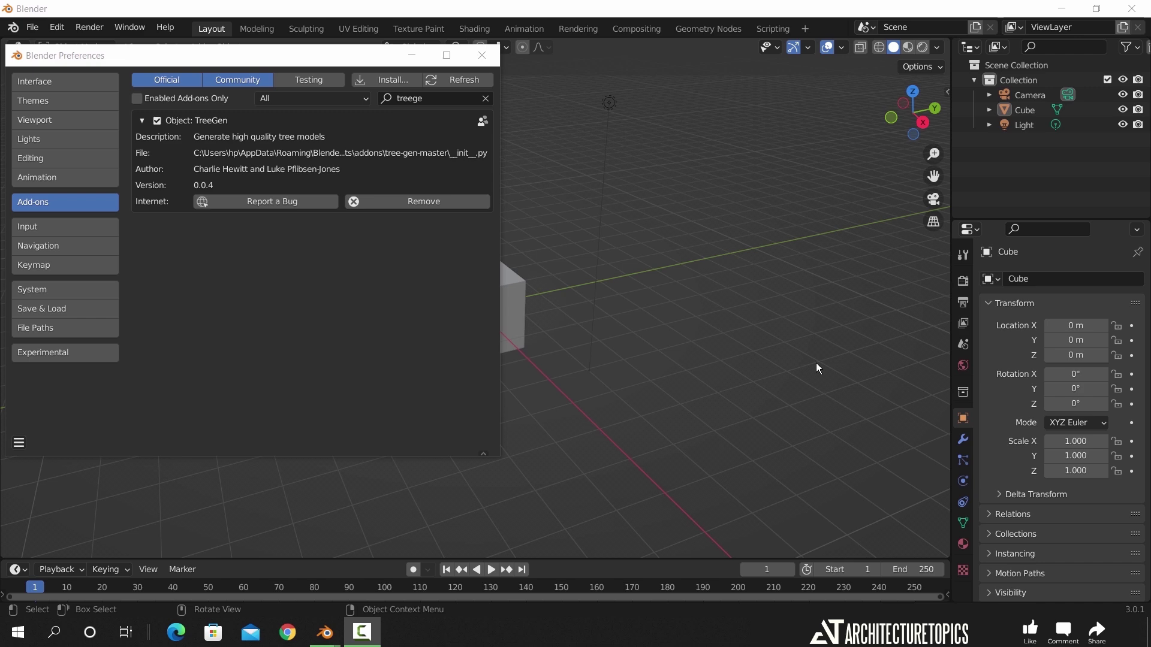
# Step: Close the preferences window showing the TreeGen add-on and delete all the default objects
pyautogui.click(473, 56)
pyautogui.press('a')
pyautogui.press('x')
pyautogui.click(673, 234)
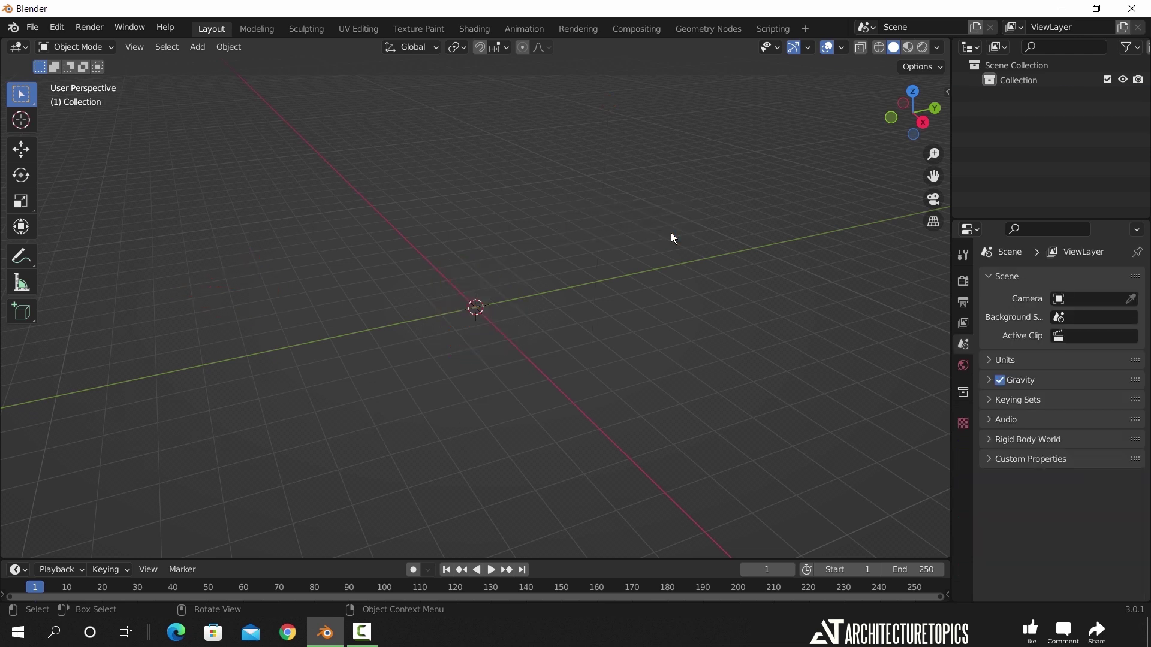
# Step: Choose the Palm preset in the TreeGen add-on and generate the tree at the origin
pyautogui.press('n')
pyautogui.click(942, 334)
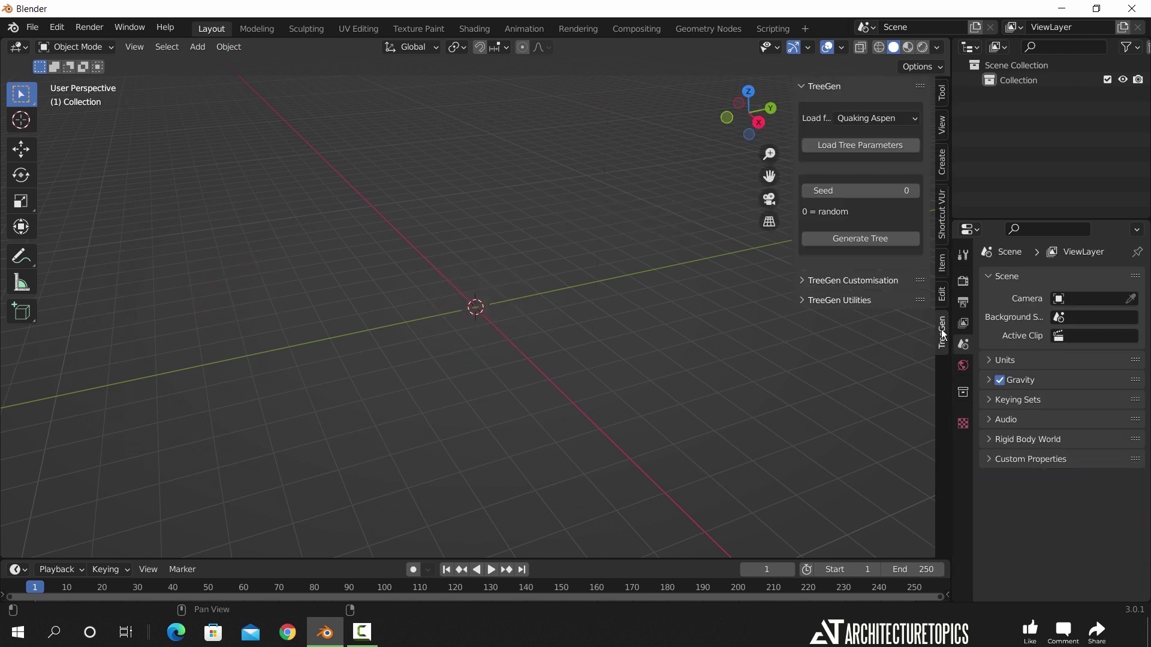
pyautogui.moveTo(562, 341)
pyautogui.mouseDown(button='middle')
pyautogui.moveTo(539, 329)
pyautogui.moveTo(552, 332)
pyautogui.mouseUp(button='middle')
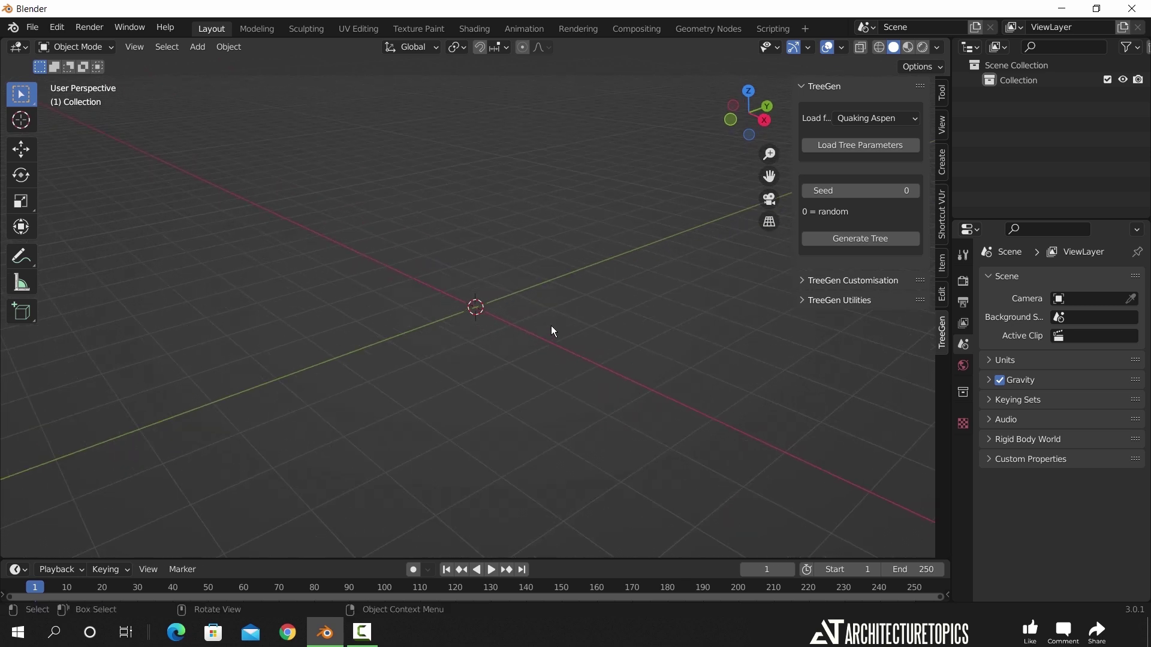
pyautogui.click(893, 119)
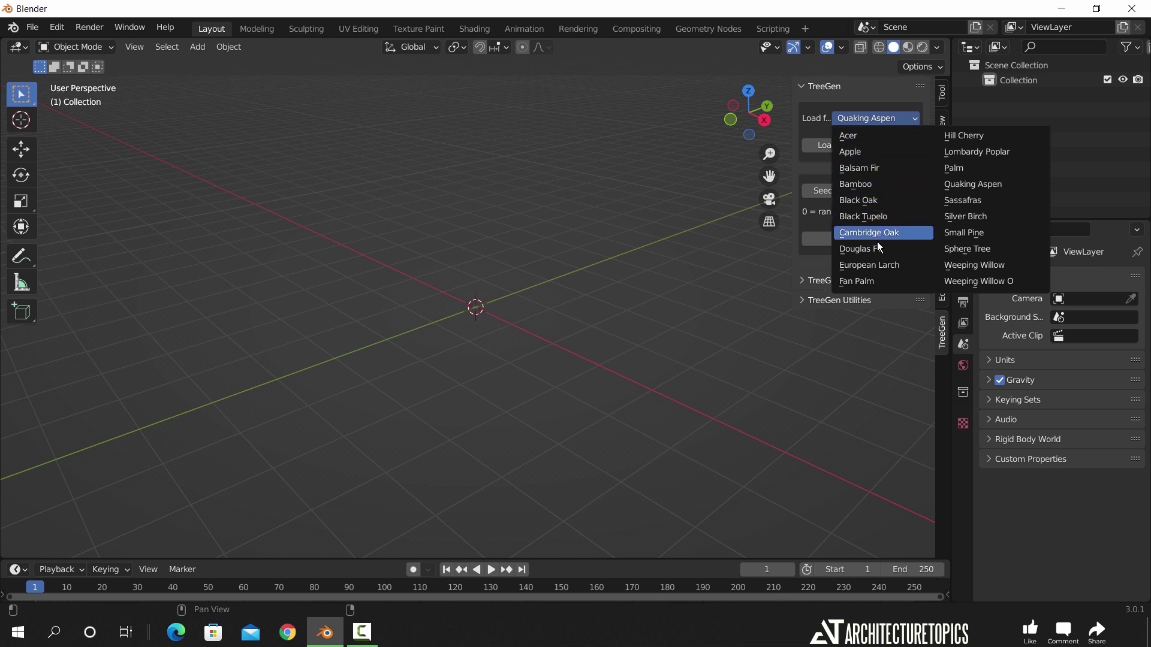
pyautogui.click(954, 168)
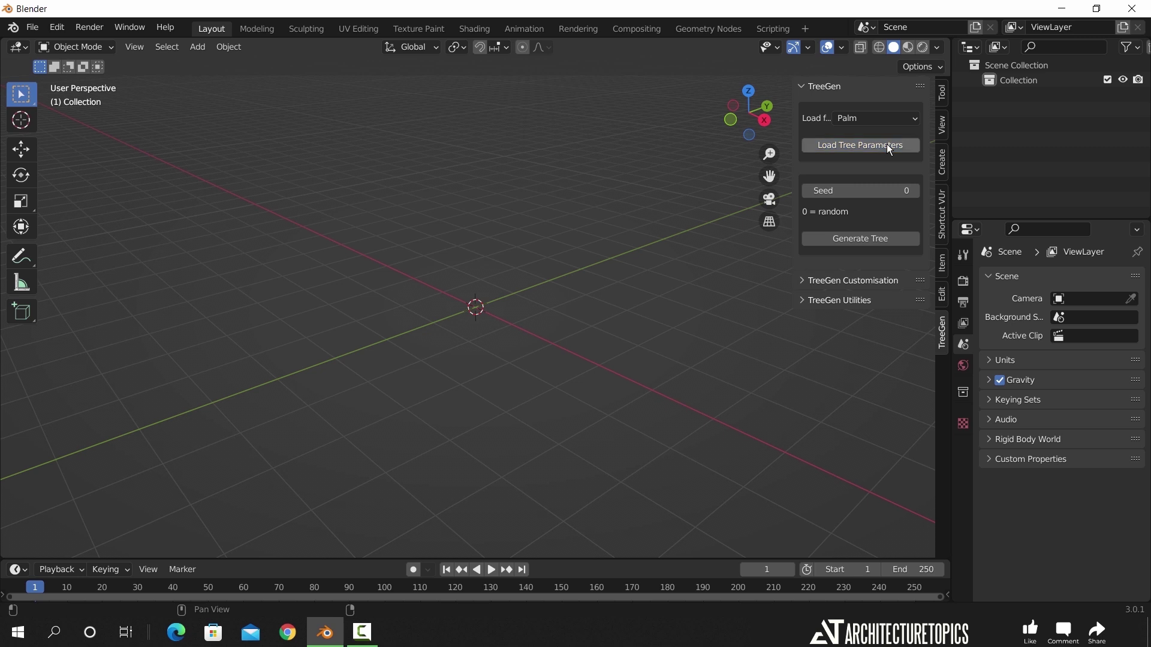
pyautogui.click(863, 239)
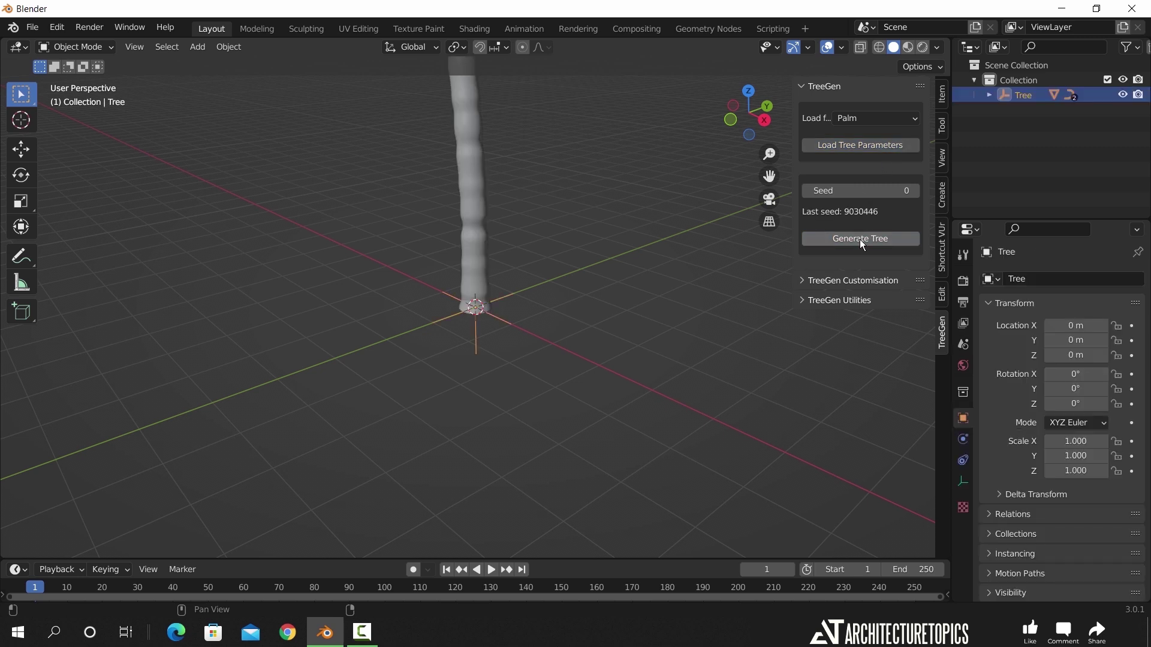
pyautogui.keyDown('shift'); pyautogui.moveTo(540, 192); pyautogui.dragTo(538, 315, button='middle'); pyautogui.keyUp('shift')
pyautogui.scroll(2, 538, 318)
pyautogui.scroll(-1, 541, 330)
pyautogui.keyDown('shift'); pyautogui.moveTo(545, 398); pyautogui.dragTo(545, 385, button='middle'); pyautogui.keyUp('shift')
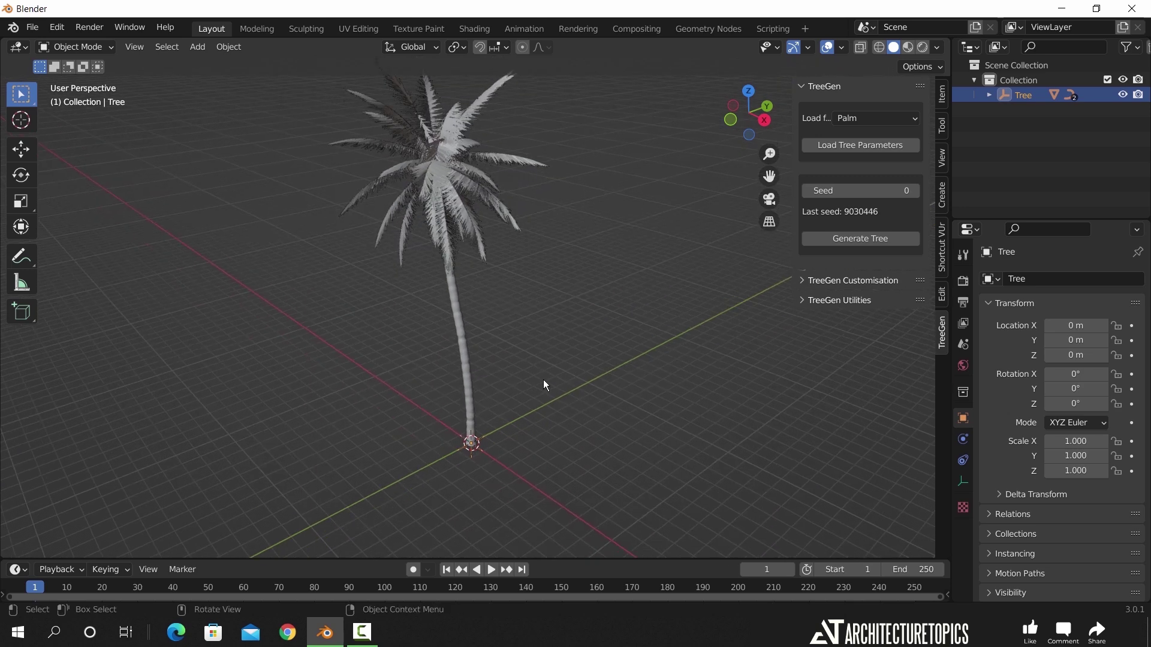
# Step: Generate a tree from the Apple preset and move it about 5.1 m along the X axis, clear of the palm
pyautogui.click(875, 118)
pyautogui.click(848, 133)
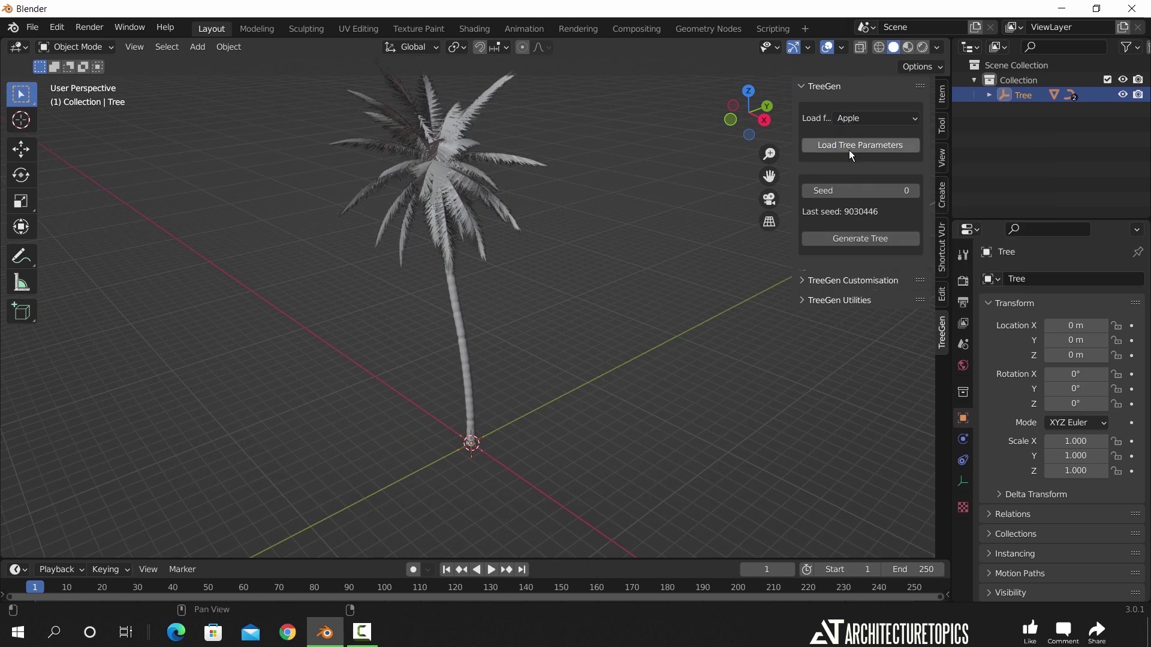
pyautogui.click(853, 238)
pyautogui.keyDown('shift'); pyautogui.moveTo(501, 399); pyautogui.dragTo(503, 350, button='middle'); pyautogui.keyUp('shift')
pyautogui.press('g')
pyautogui.press('x')
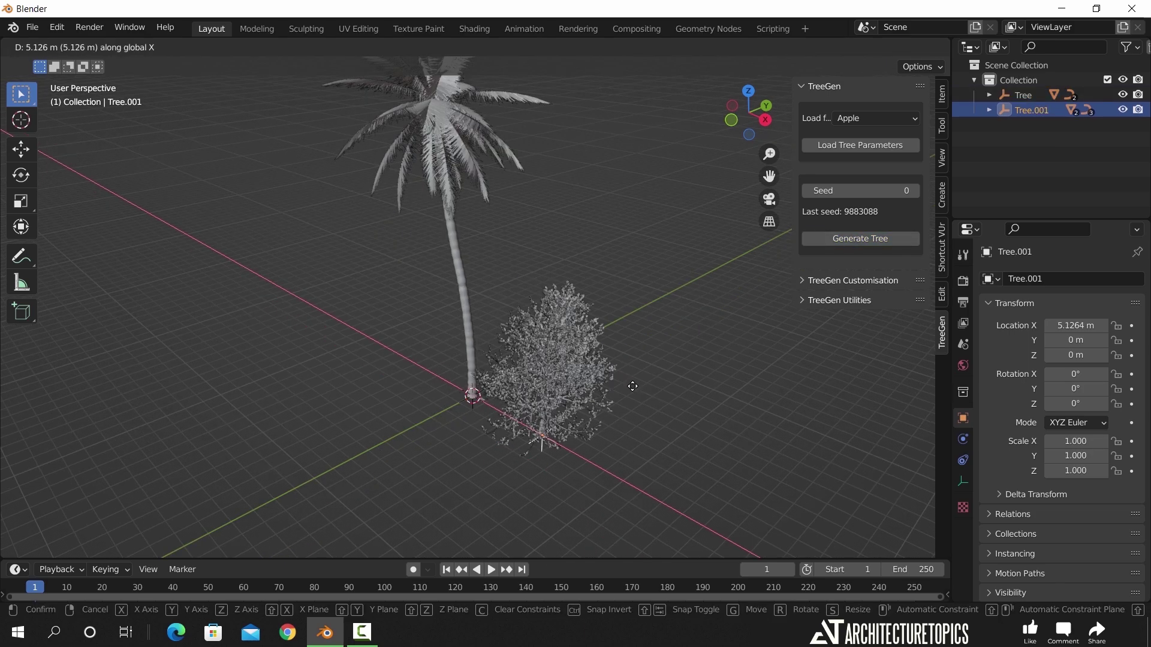
pyautogui.click(633, 387)
pyautogui.moveTo(623, 377); pyautogui.dragTo(630, 357, button='middle')
# Step: Generate a tree from the Acer preset and move it about -6.6 m along the X axis, to the palm's other side
pyautogui.click(876, 118)
pyautogui.click(858, 134)
pyautogui.click(852, 238)
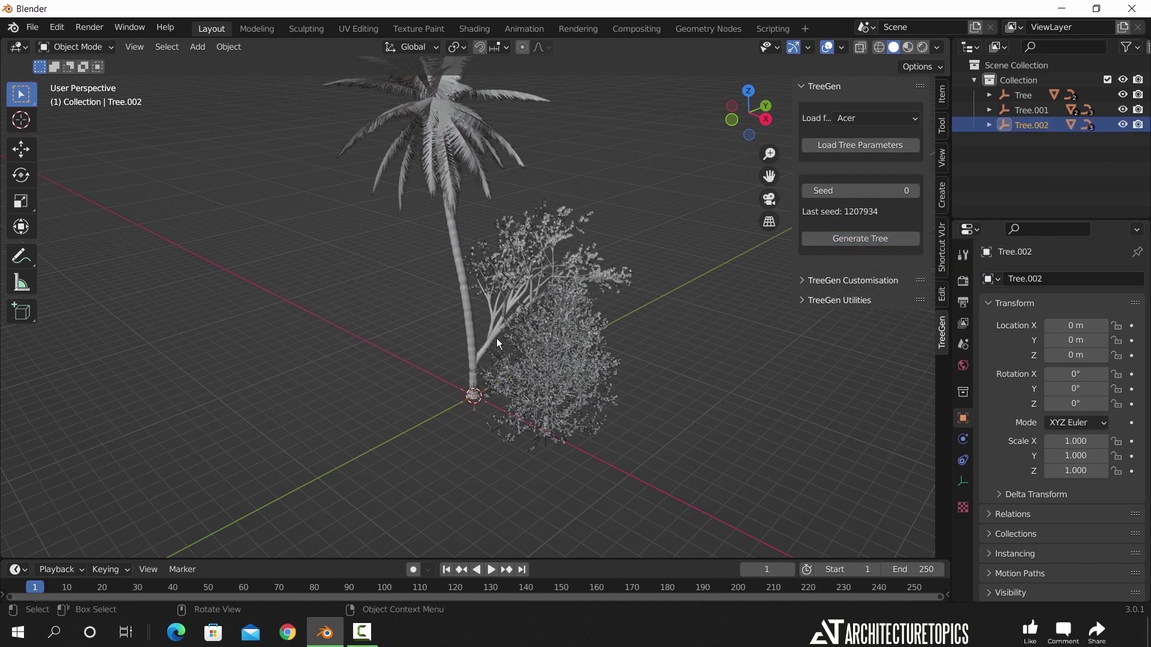
pyautogui.press('g')
pyautogui.press('x')
pyautogui.click(401, 358)
pyautogui.moveTo(401, 358); pyautogui.dragTo(527, 414, button='middle')
pyautogui.click(466, 432)
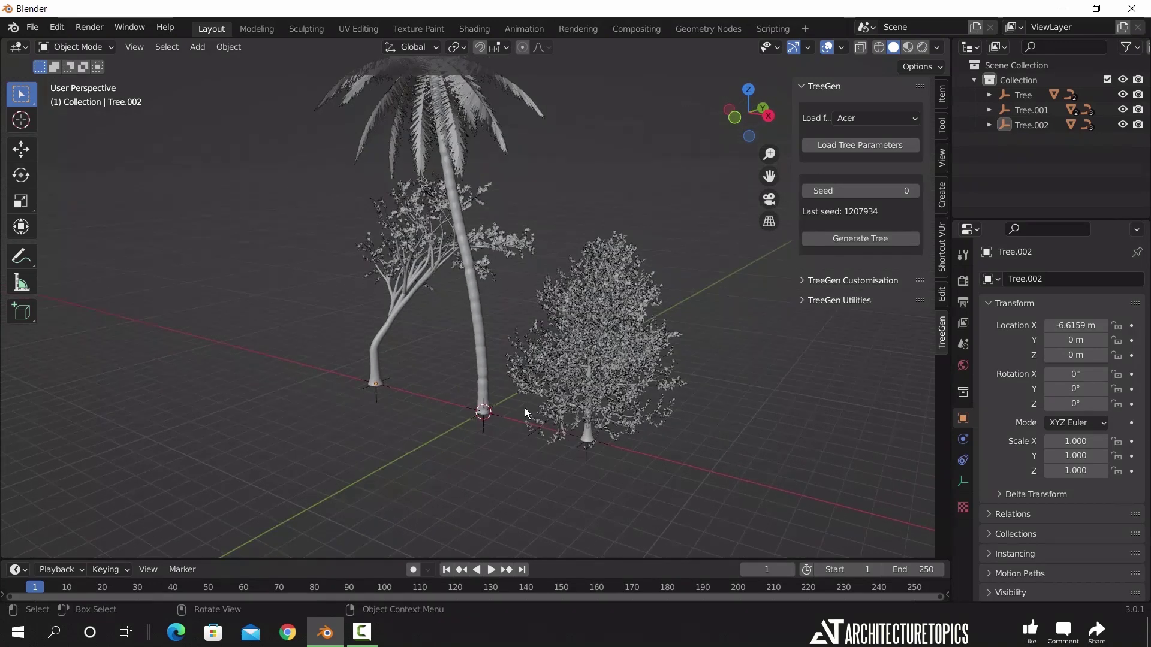
# Step: Select the Apple tree's leaves and check their material slots, then examine the three generated trees
pyautogui.click(525, 414)
pyautogui.click(963, 544)
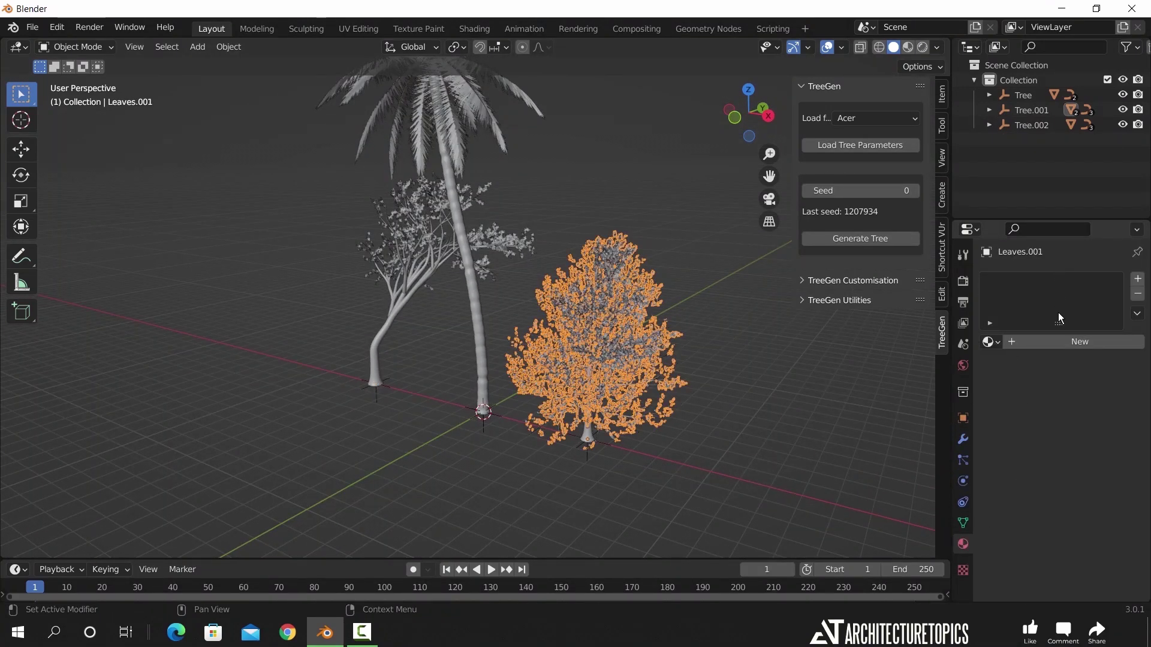
pyautogui.moveTo(758, 406); pyautogui.dragTo(717, 447, button='middle')
pyautogui.moveTo(522, 393); pyautogui.dragTo(502, 377, button='middle')
pyautogui.moveTo(540, 265); pyautogui.dragTo(606, 304, button='middle')
# Step: Load the Fan Palm preset's parameters, generate the tree and move it in negative X beyond the Acer tree
pyautogui.click(867, 124)
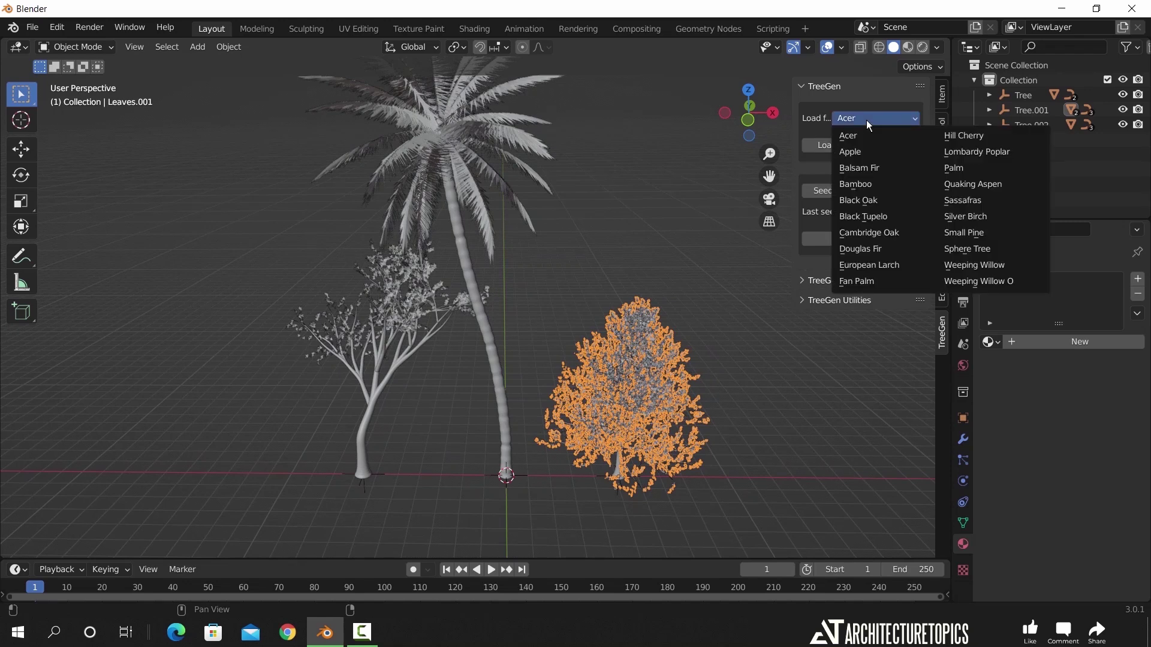
pyautogui.click(881, 281)
pyautogui.click(856, 148)
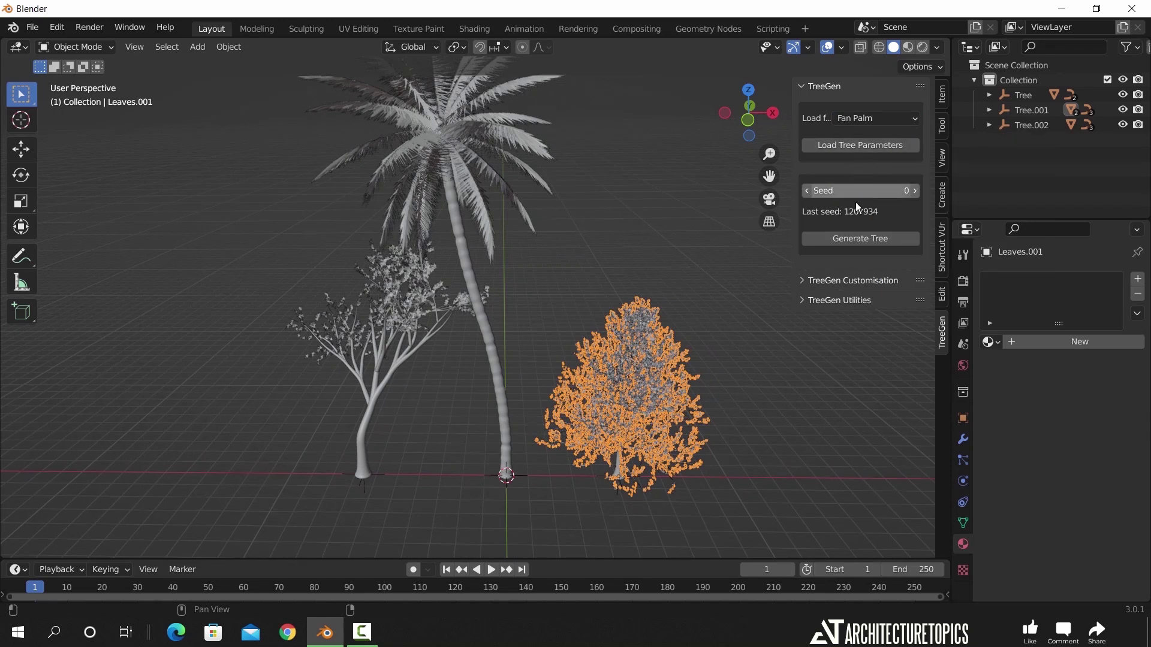
pyautogui.click(867, 240)
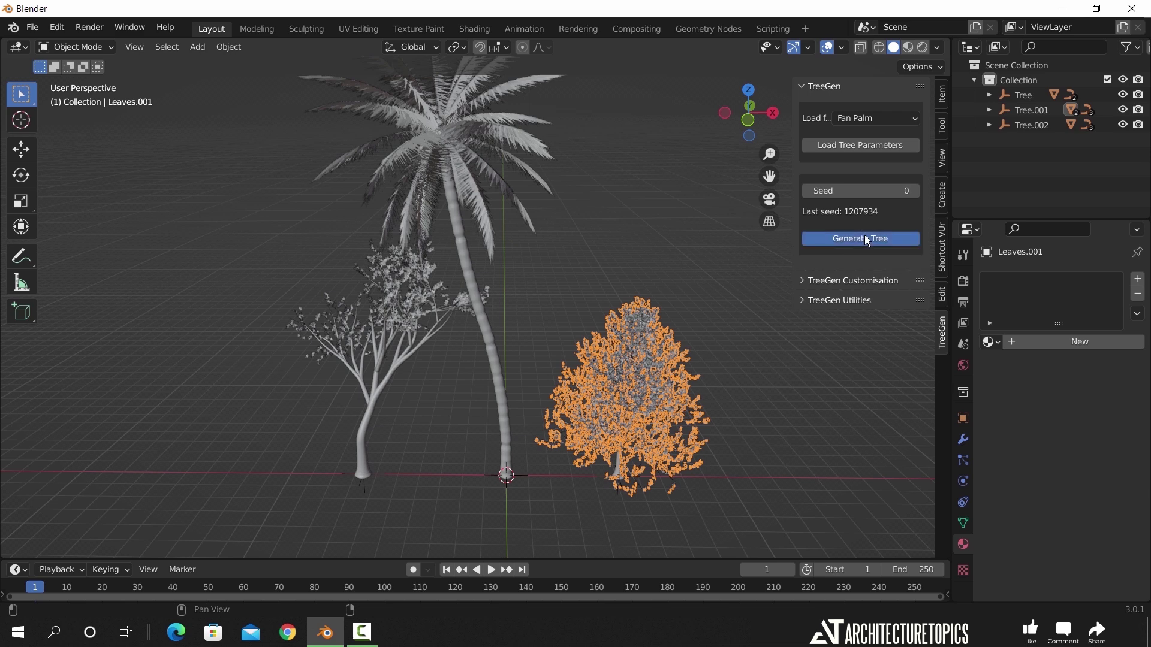
pyautogui.press('g')
pyautogui.press('x')
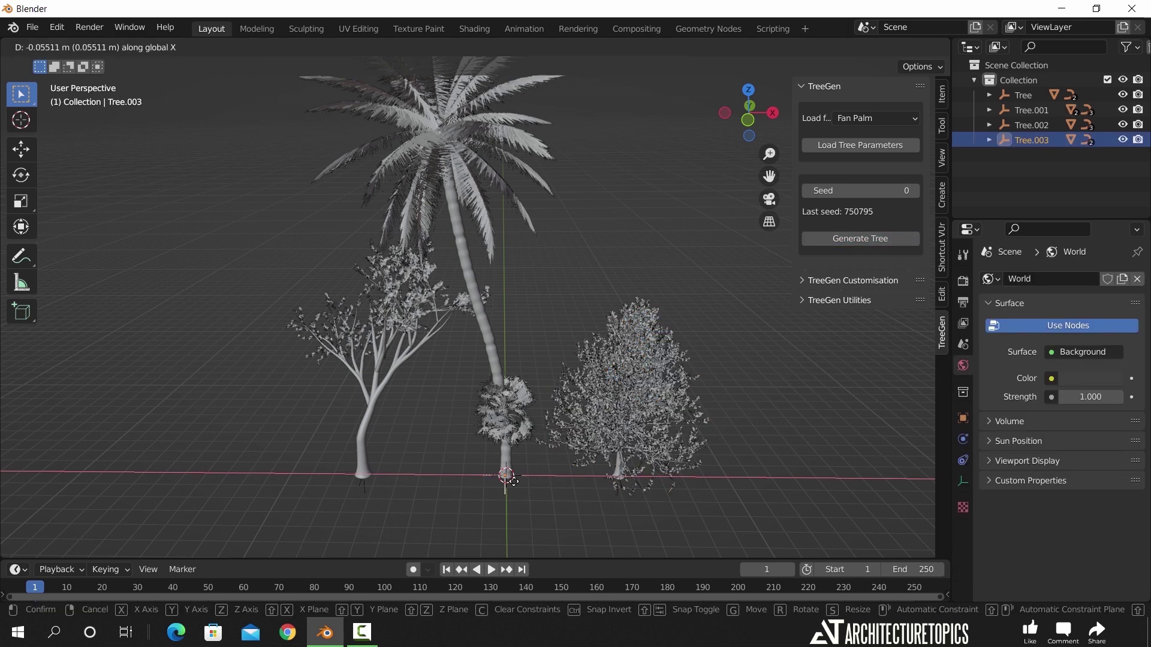
pyautogui.click(308, 483)
pyautogui.moveTo(308, 483); pyautogui.dragTo(539, 351, button='middle')
pyautogui.scroll(5, 321, 407)
pyautogui.scroll(-5, 611, 342)
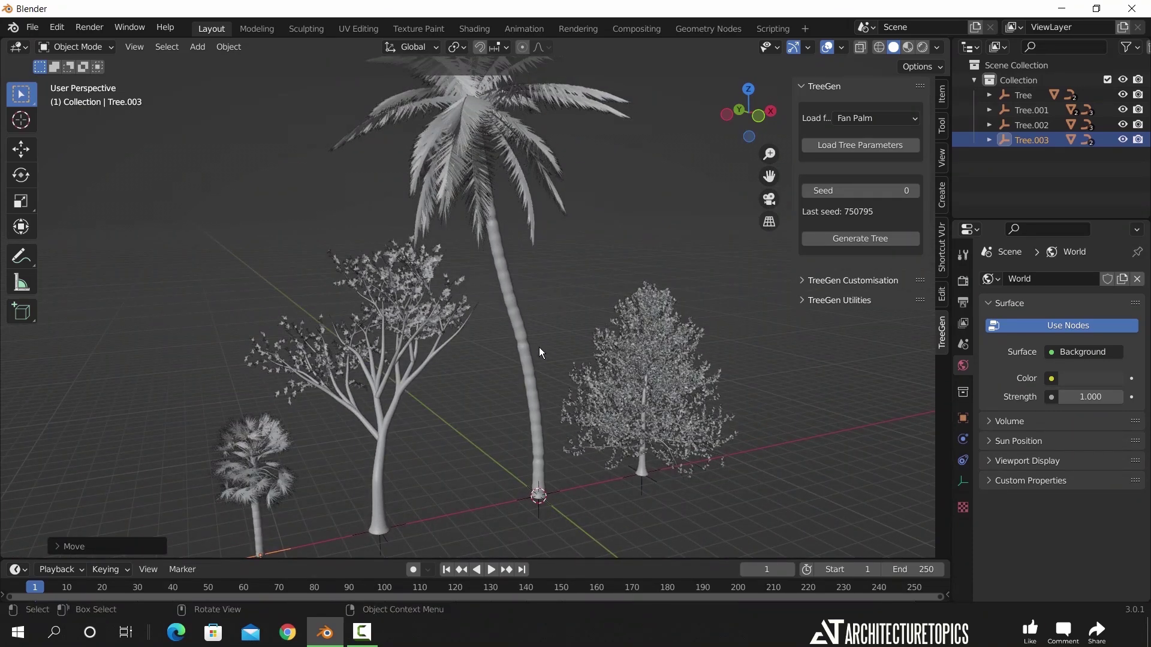
# Step: Review the TreeGen customisation settings for leaves, blossom and tree shape, and the utilities for rendering, mesh conversion and LODs
pyautogui.click(805, 280)
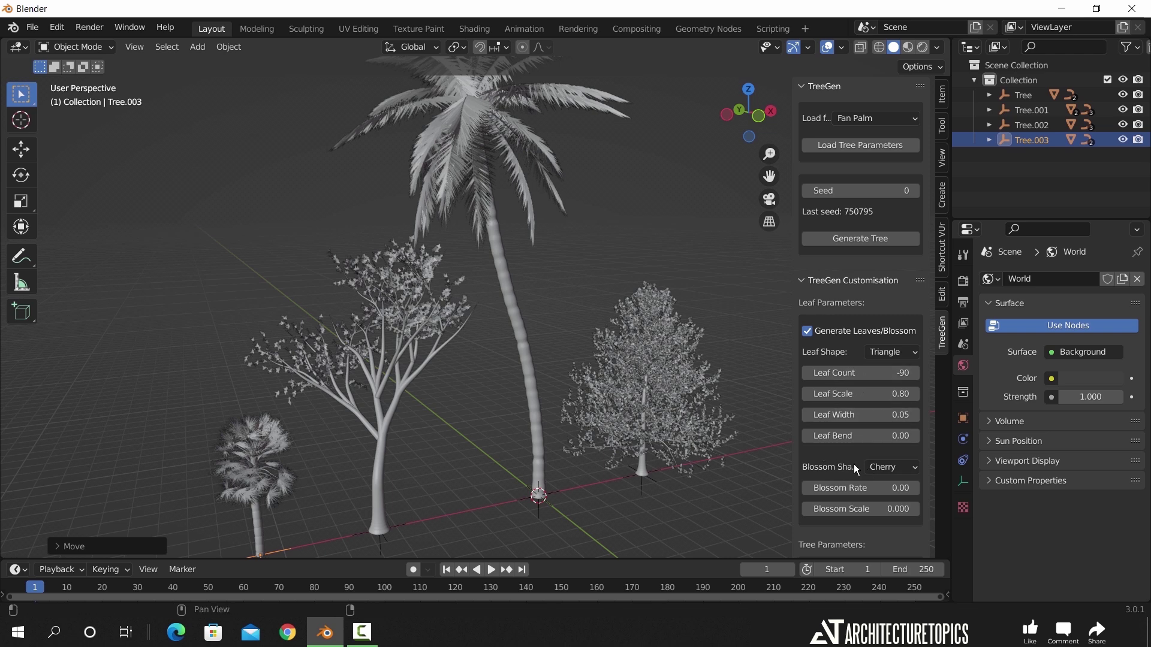
pyautogui.scroll(-8, 856, 469)
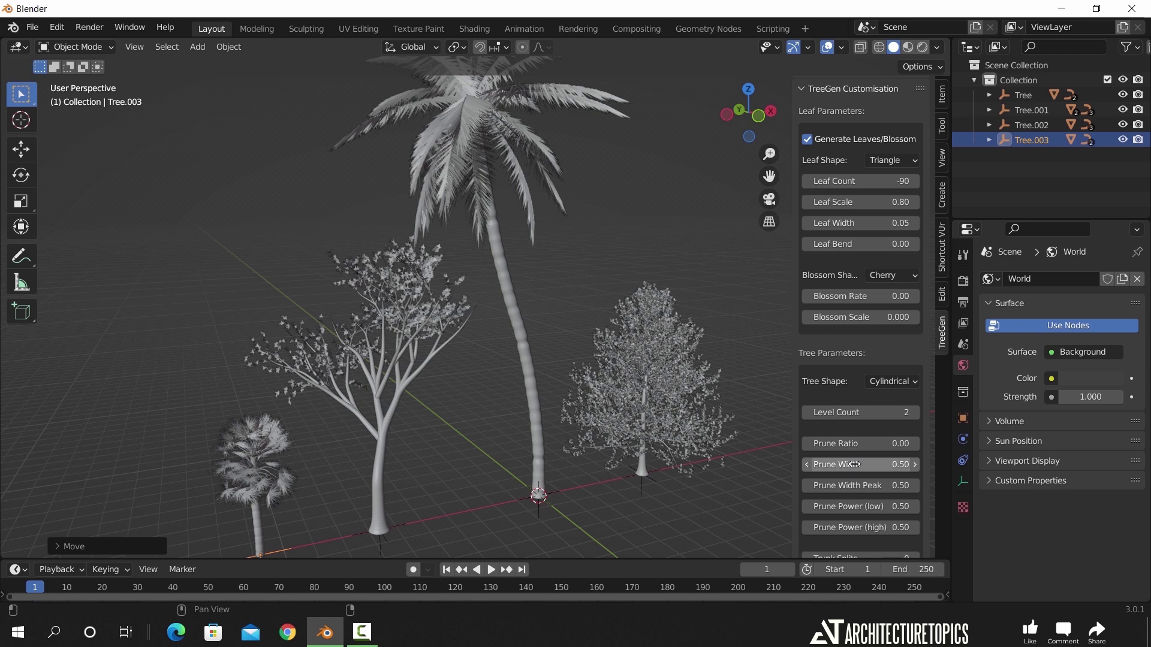
pyautogui.scroll(3, 857, 458)
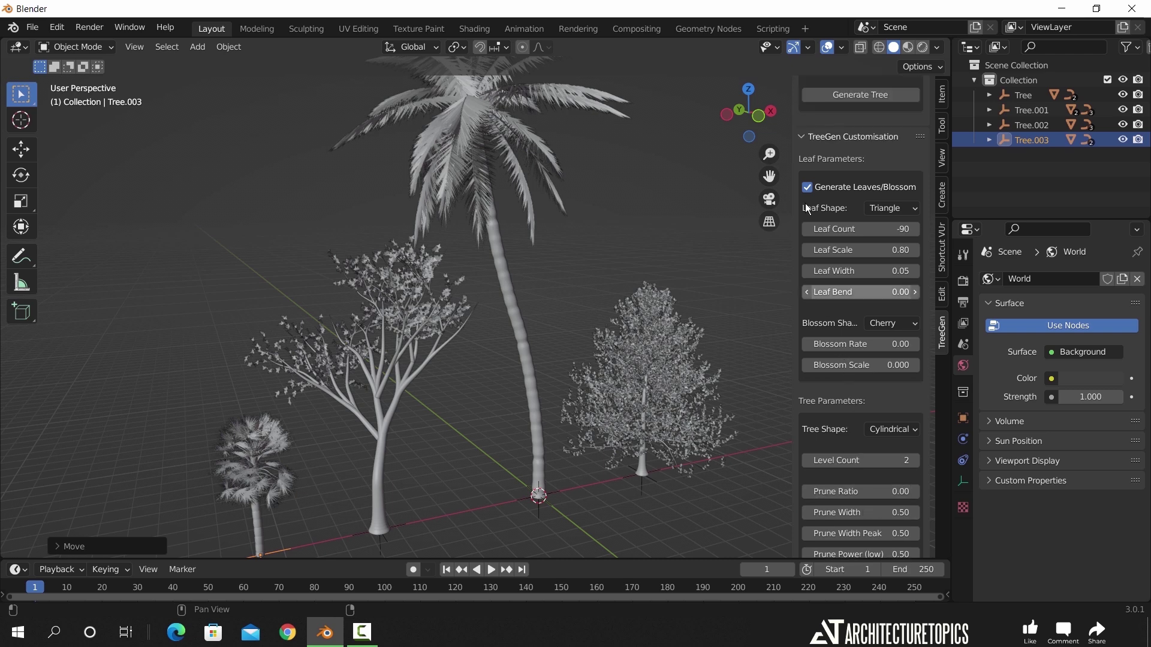
pyautogui.click(805, 138)
pyautogui.click(805, 300)
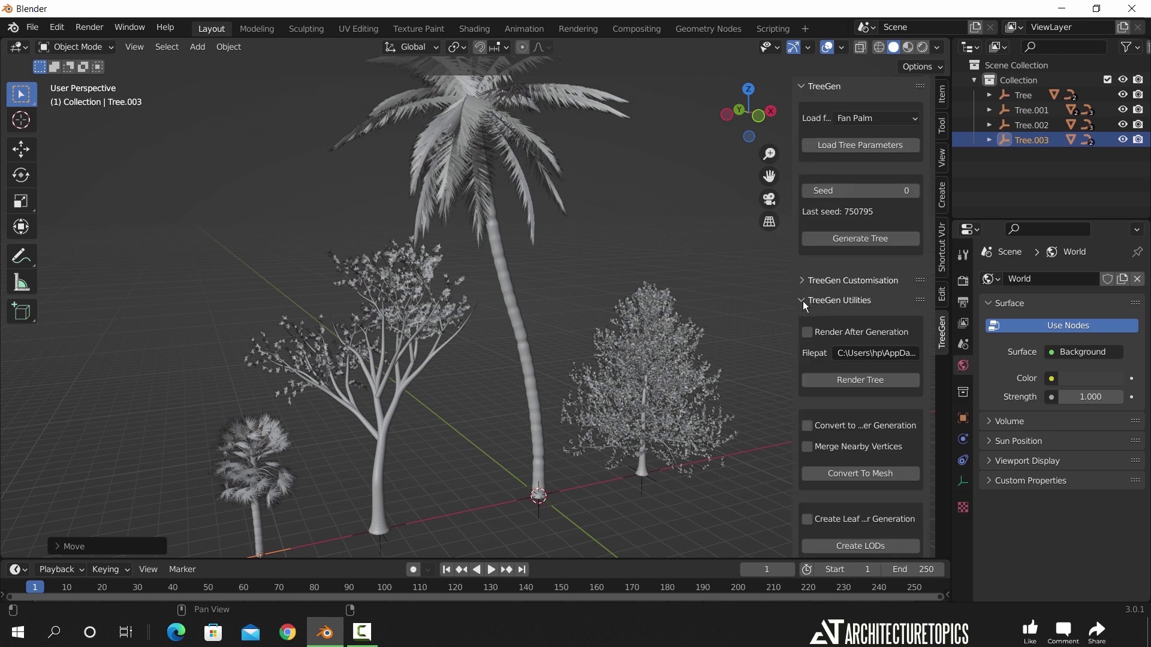
pyautogui.scroll(-1, 835, 317)
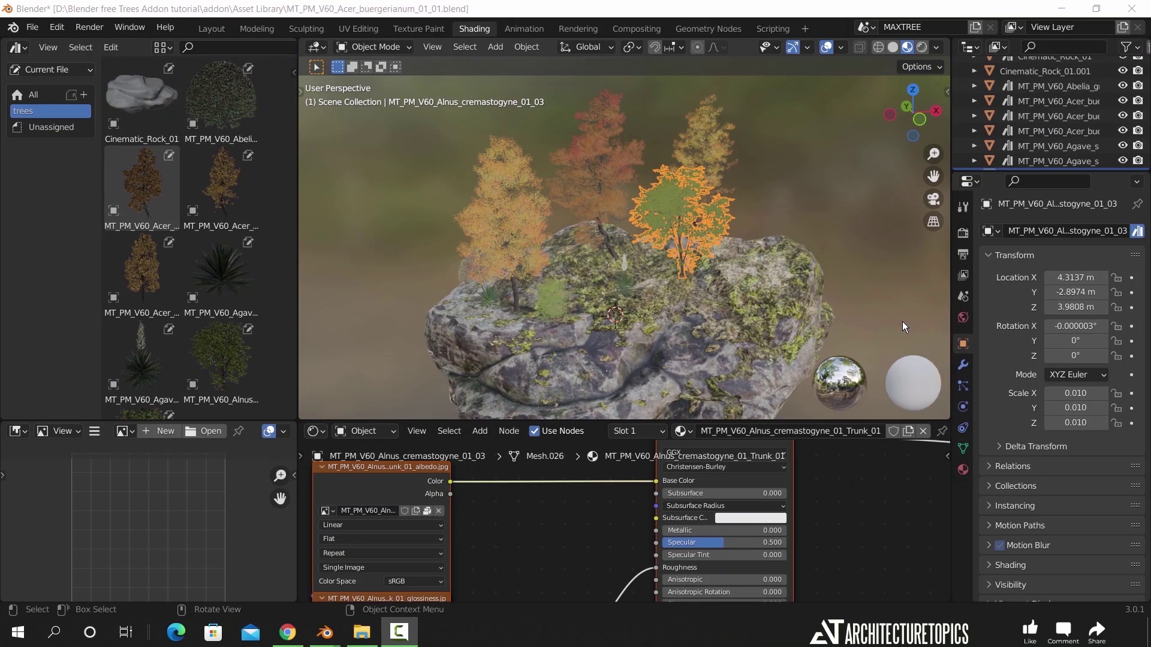
# Step: In the Maxtree rock scene, place an Acer buergerianum 01_06 and a 01_01 tree from the asset library onto the rock
pyautogui.moveTo(901, 307); pyautogui.dragTo(929, 304, button='middle')
pyautogui.moveTo(804, 308); pyautogui.dragTo(775, 326, button='middle')
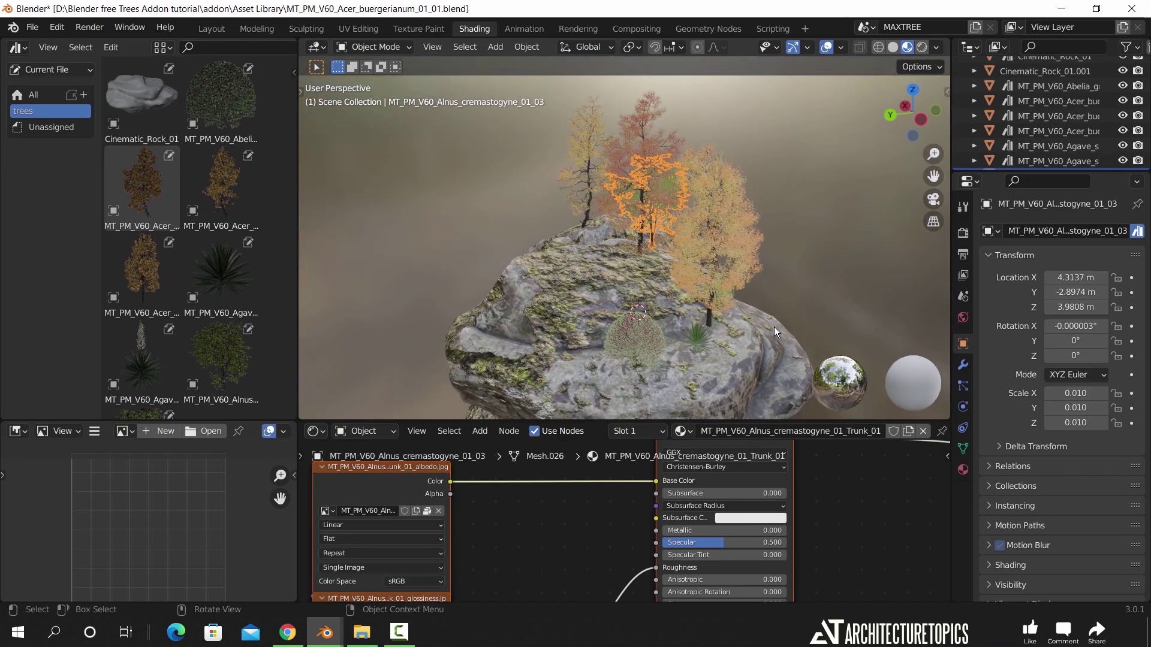
pyautogui.moveTo(141, 262); pyautogui.dragTo(571, 278)
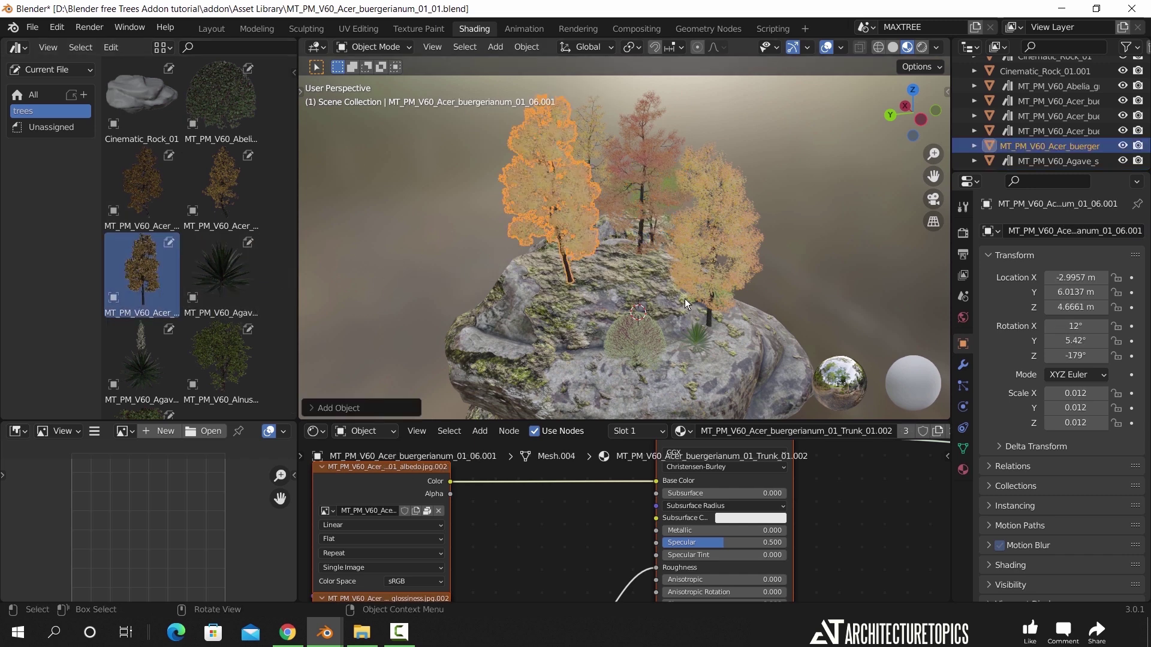
pyautogui.moveTo(746, 311); pyautogui.dragTo(402, 268, button='middle')
pyautogui.moveTo(135, 172); pyautogui.dragTo(569, 236)
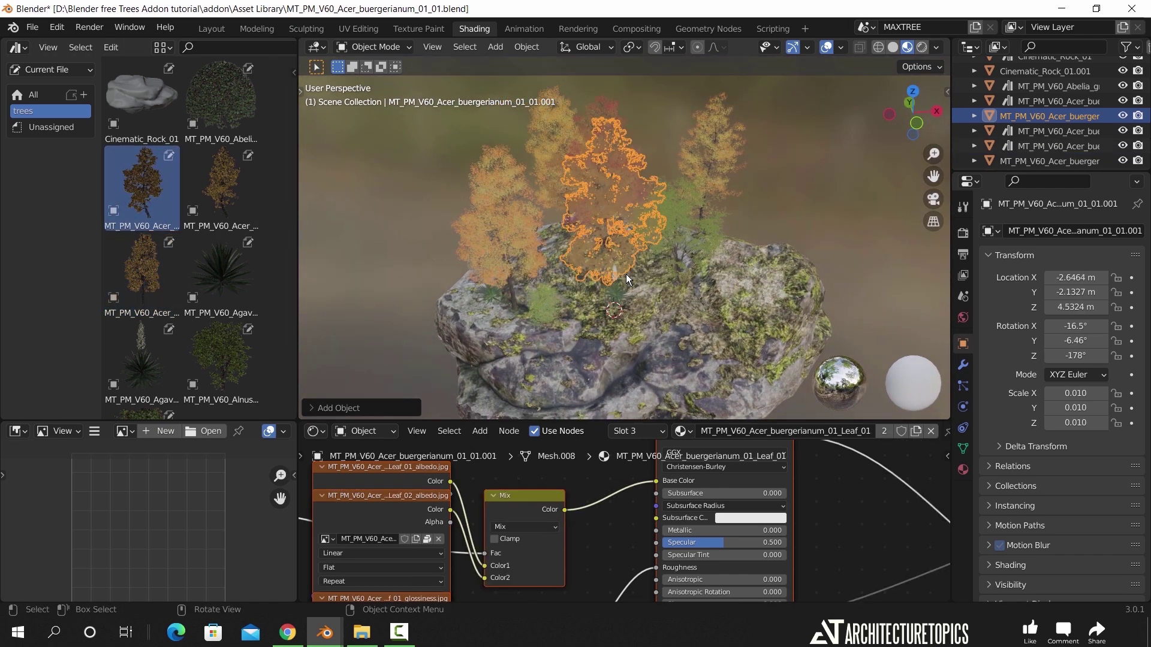
pyautogui.click(625, 275)
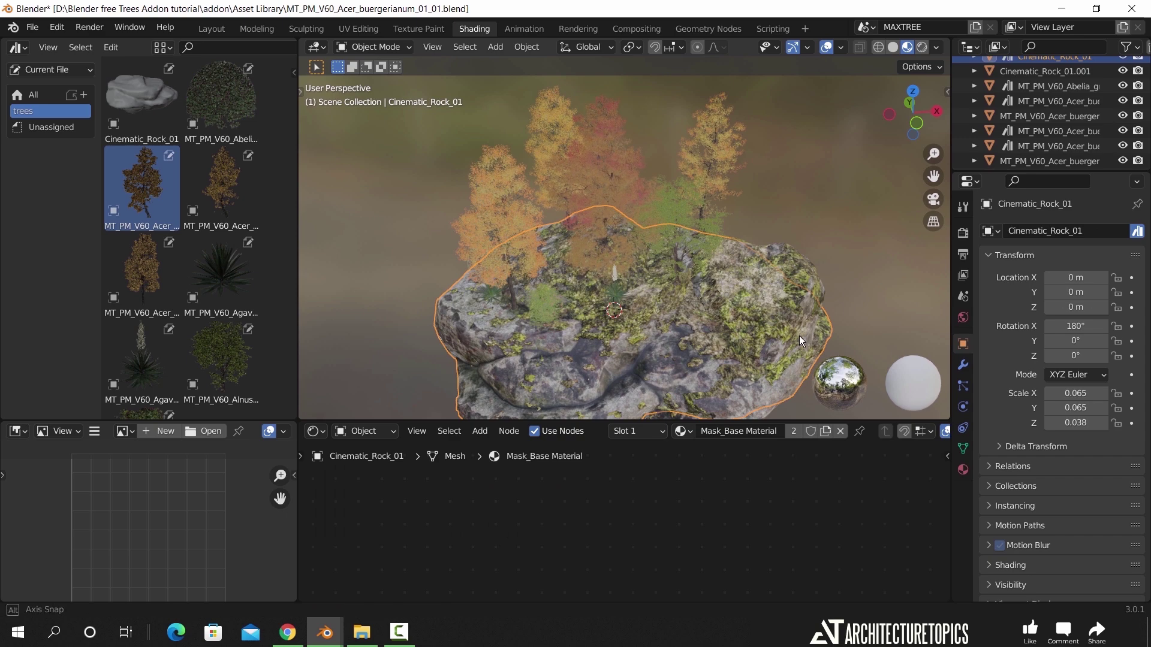
pyautogui.moveTo(799, 336); pyautogui.dragTo(448, 379, button='middle')
# Step: Show the Free products on the Maxtree site in Chrome and look through the MT_PM_V60_Blender_CyclesEevee folder in File Explorer
pyautogui.click(290, 639)
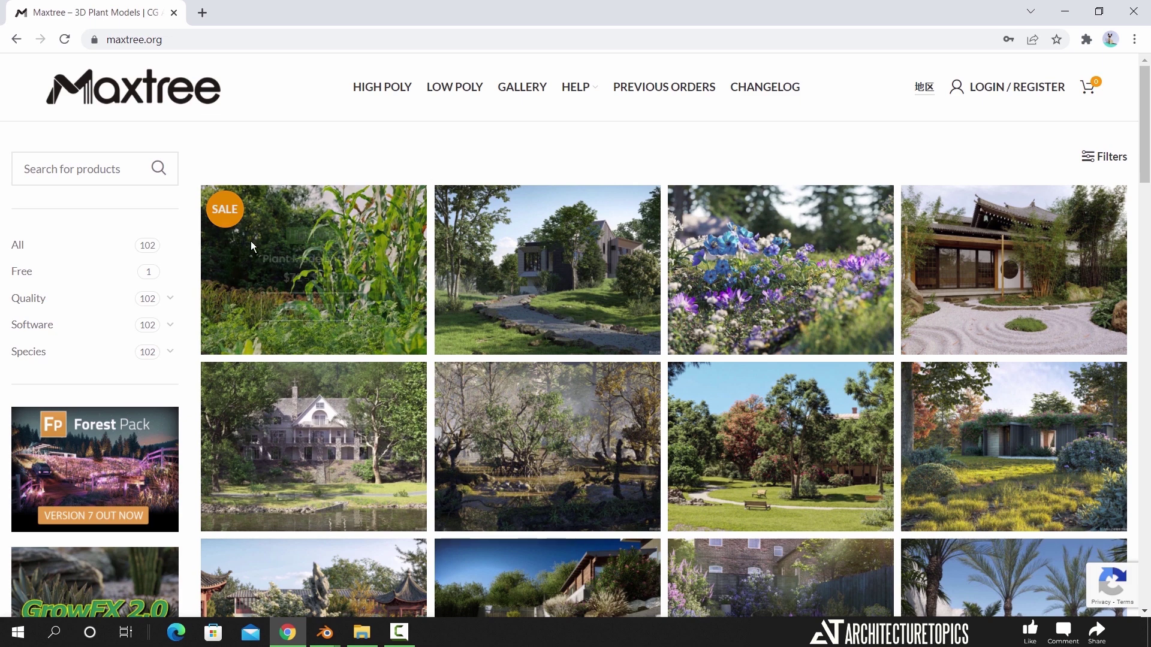
pyautogui.click(28, 276)
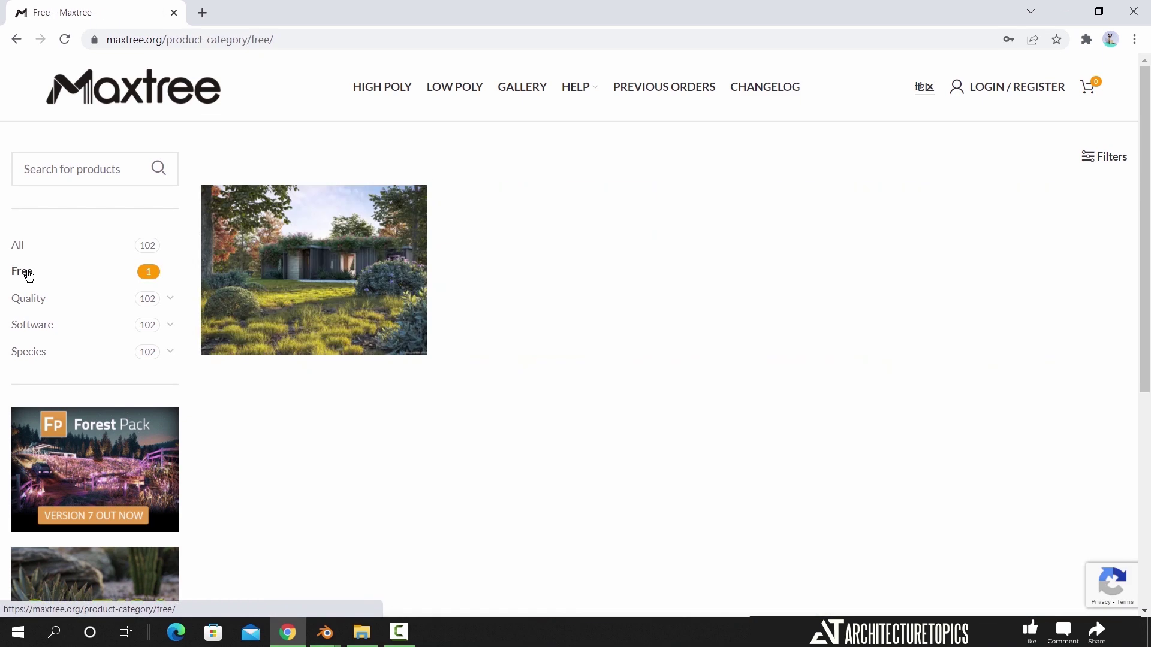
pyautogui.click(361, 633)
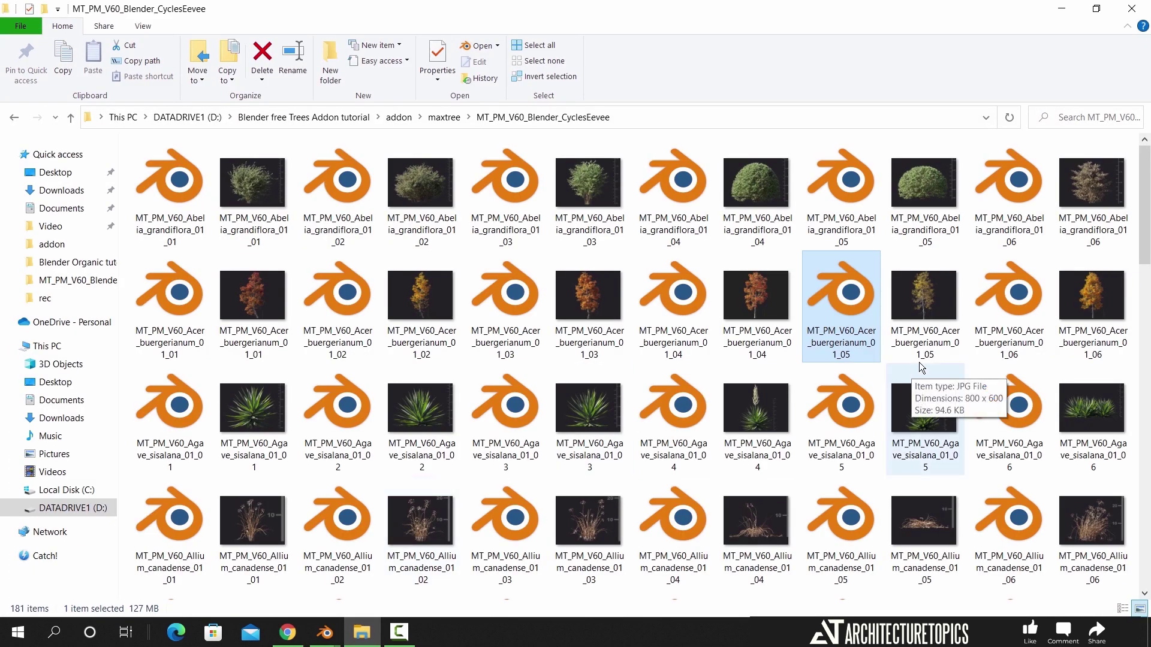
pyautogui.moveTo(1142, 181); pyautogui.dragTo(1146, 322)
pyautogui.scroll(5, 852, 366)
# Step: Switch to the Blender file with the single Acer buergerianum tree and mark that tree as an asset
pyautogui.moveTo(325, 632)
pyautogui.click(286, 575)
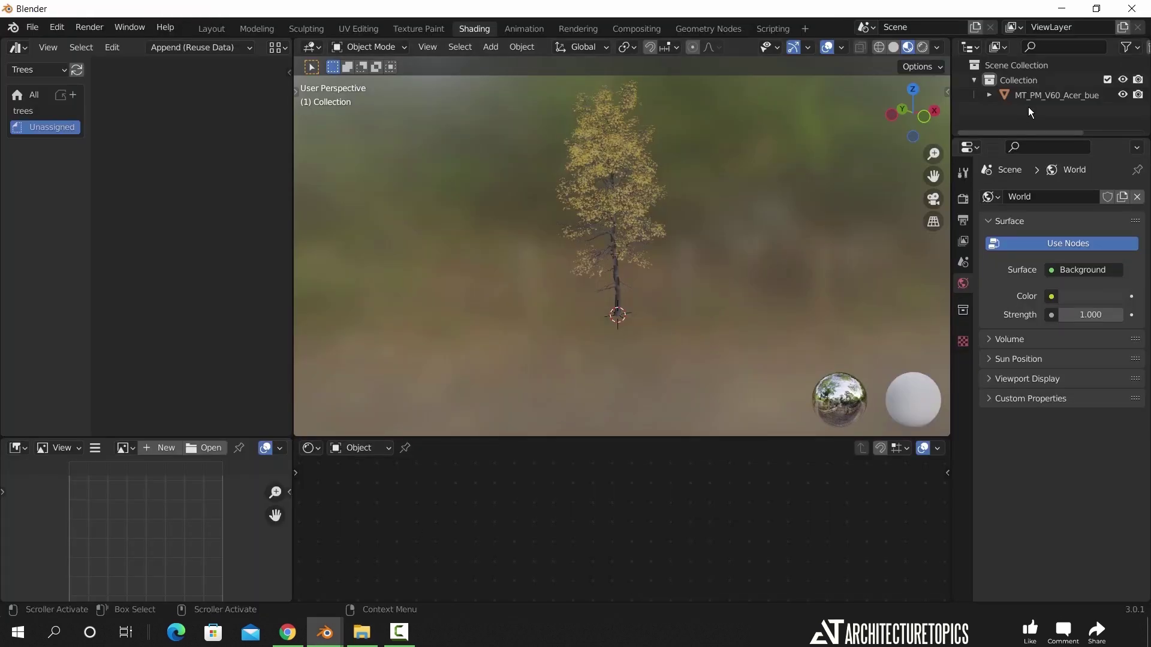
pyautogui.click(637, 211)
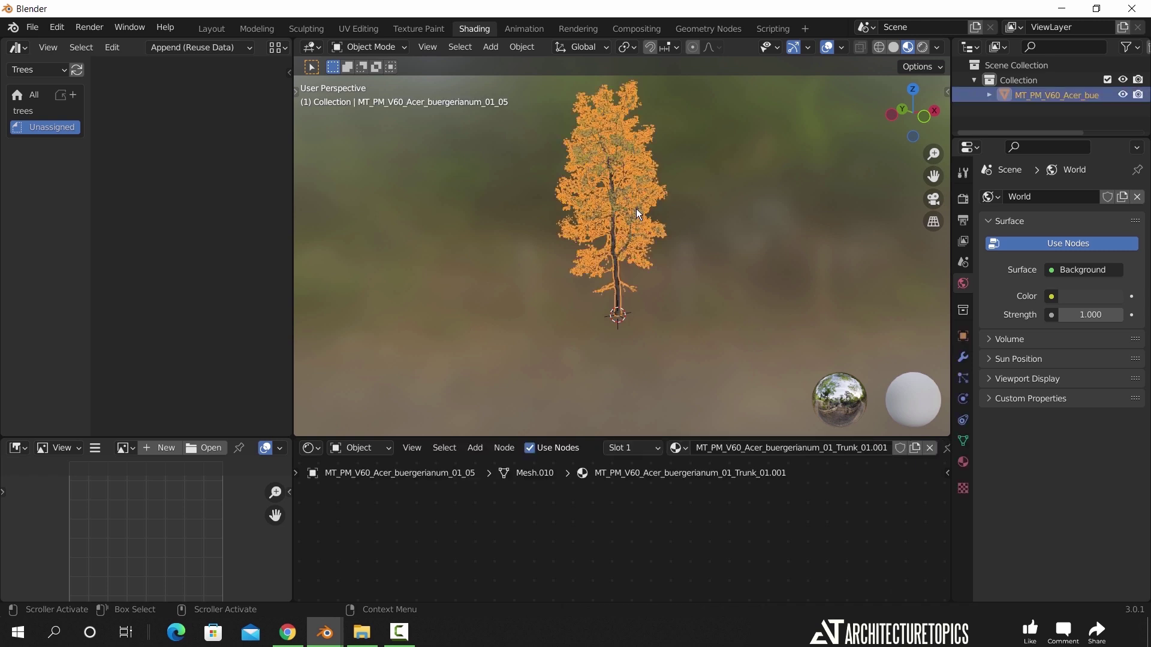
pyautogui.rightClick(1024, 98)
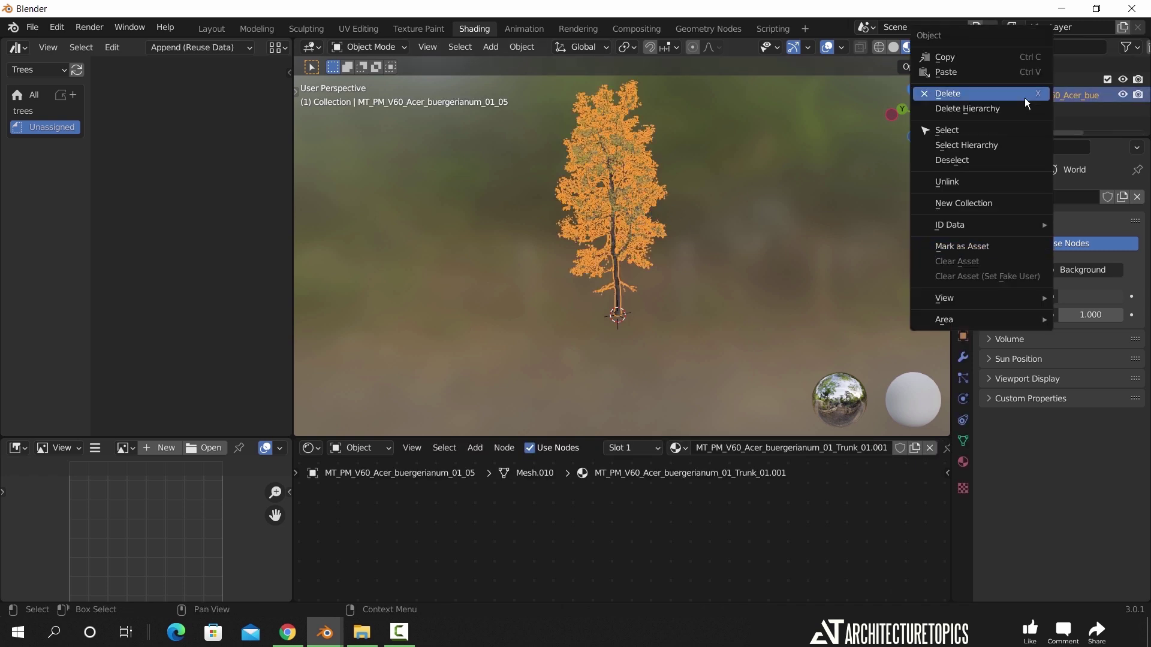
pyautogui.click(993, 245)
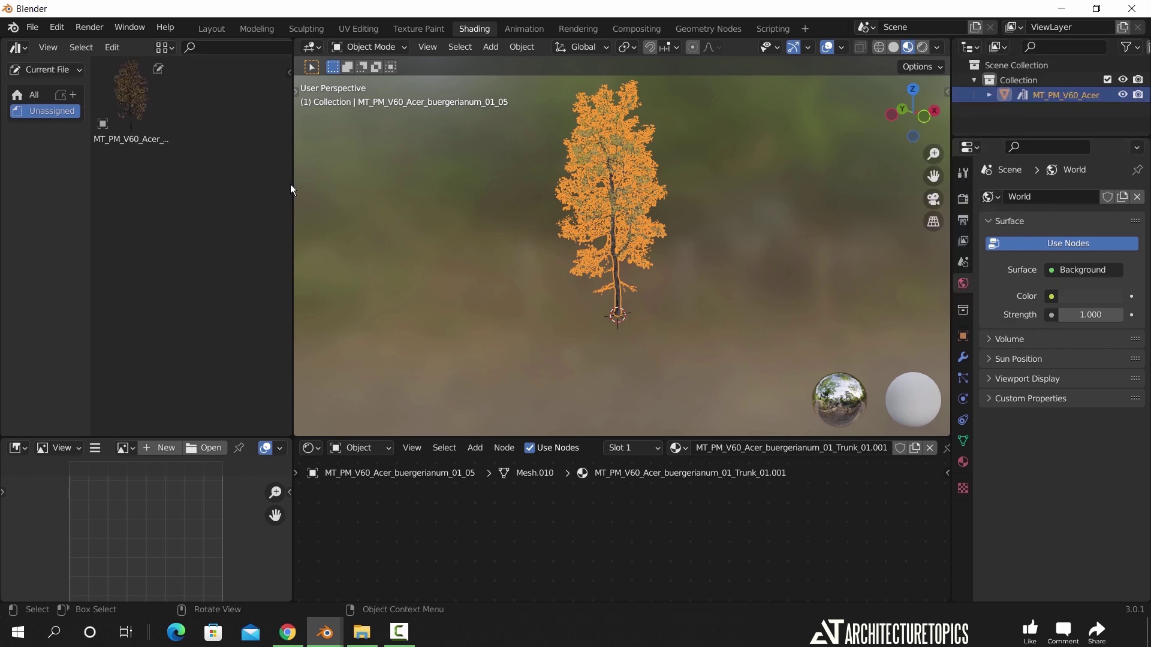
pyautogui.click(401, 230)
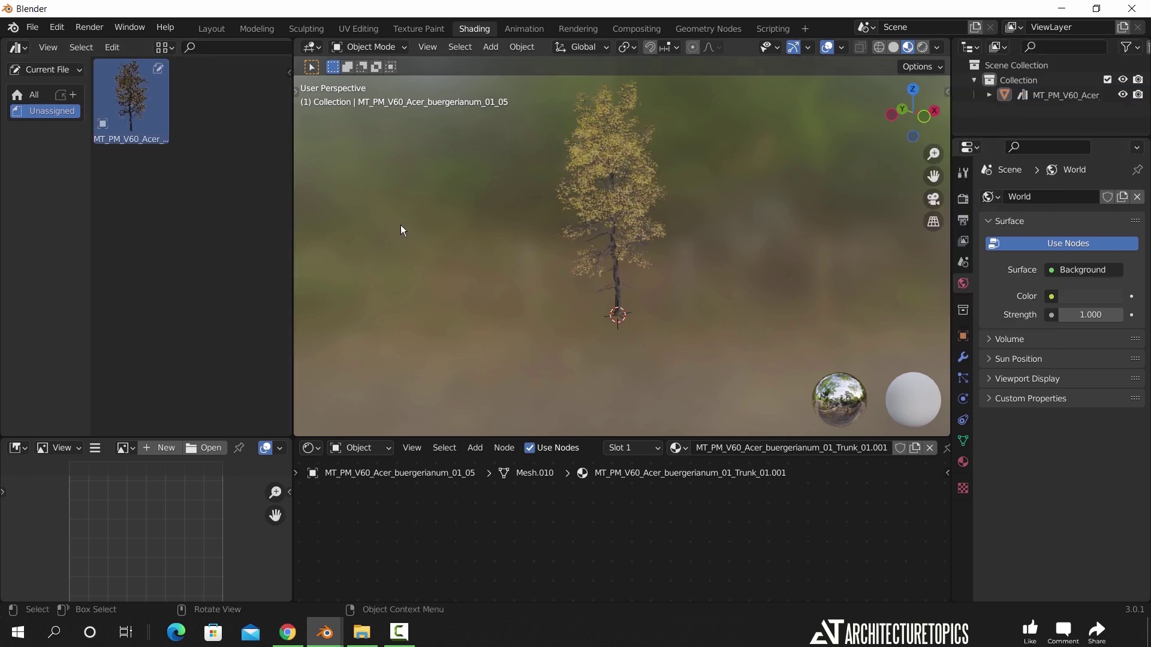
# Step: Look at the Trees asset library's catalogs and return to the current file's assets
pyautogui.click(52, 74)
pyautogui.click(53, 108)
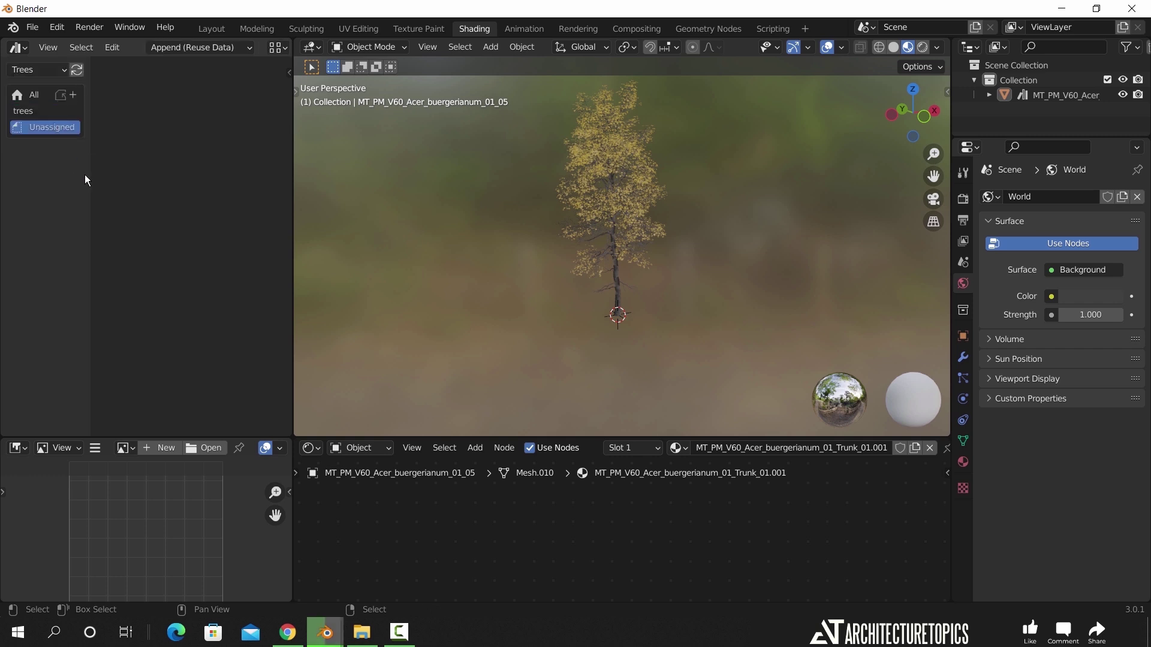
pyautogui.click(52, 113)
pyautogui.click(53, 126)
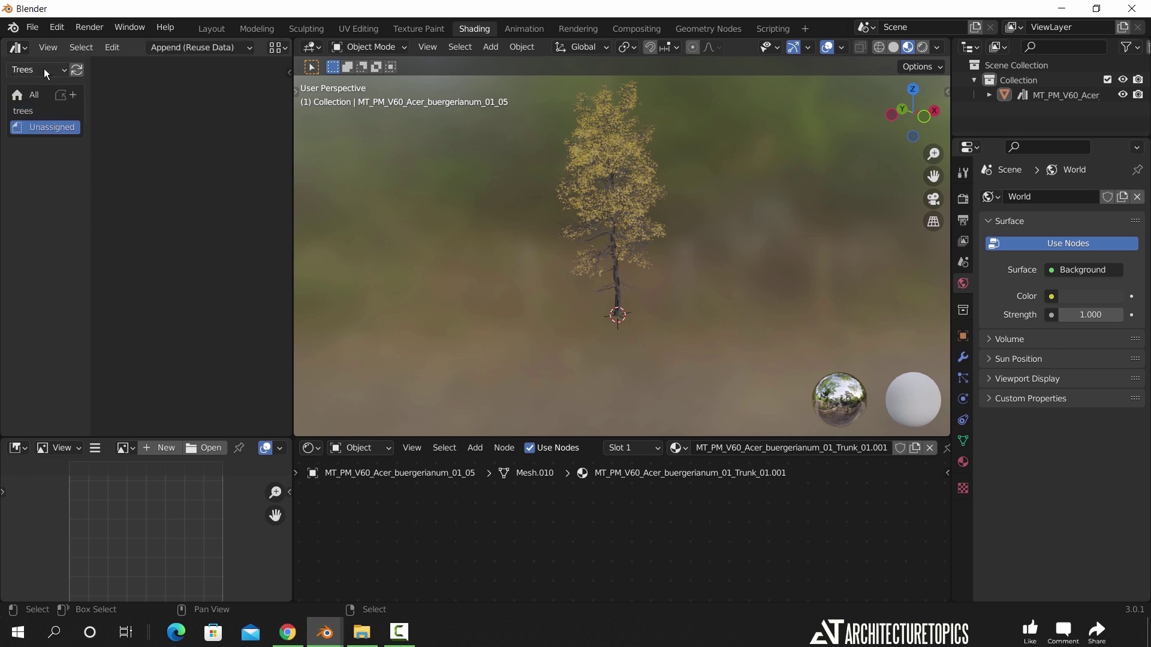
pyautogui.click(44, 68)
pyautogui.click(62, 65)
# Step: Create an asset catalog named trees in the current file and assign the Acer tree asset to it
pyautogui.click(72, 96)
pyautogui.doubleClick(44, 113)
pyautogui.write('trees*')
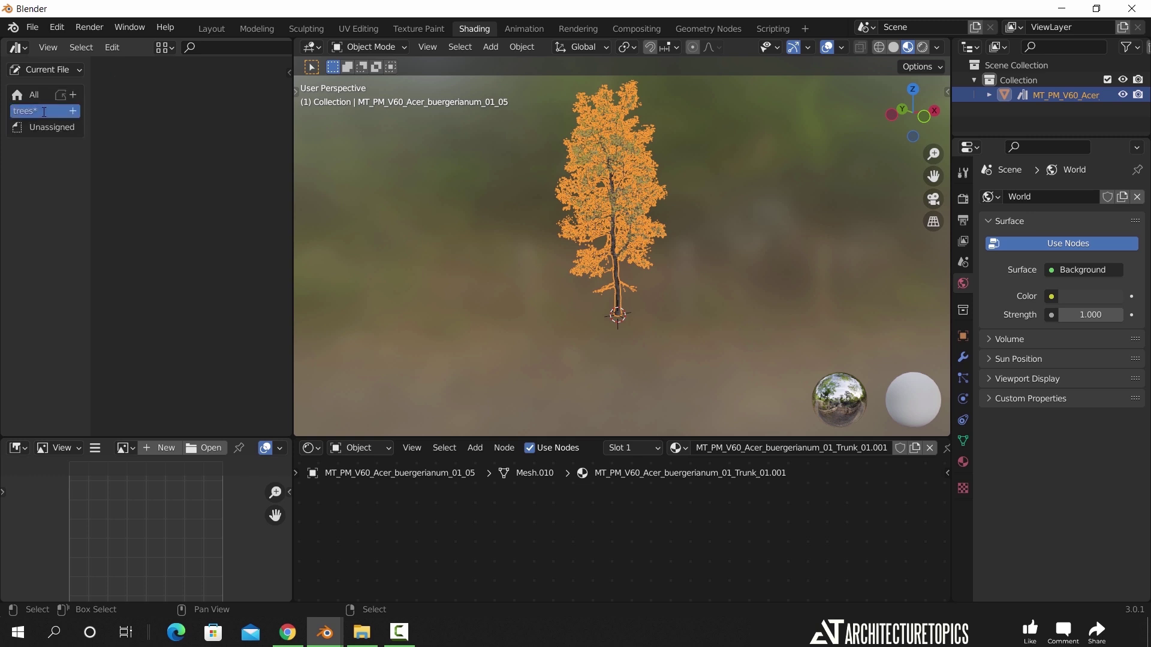
pyautogui.click(49, 128)
pyautogui.moveTo(145, 101); pyautogui.dragTo(24, 111)
pyautogui.click(27, 111)
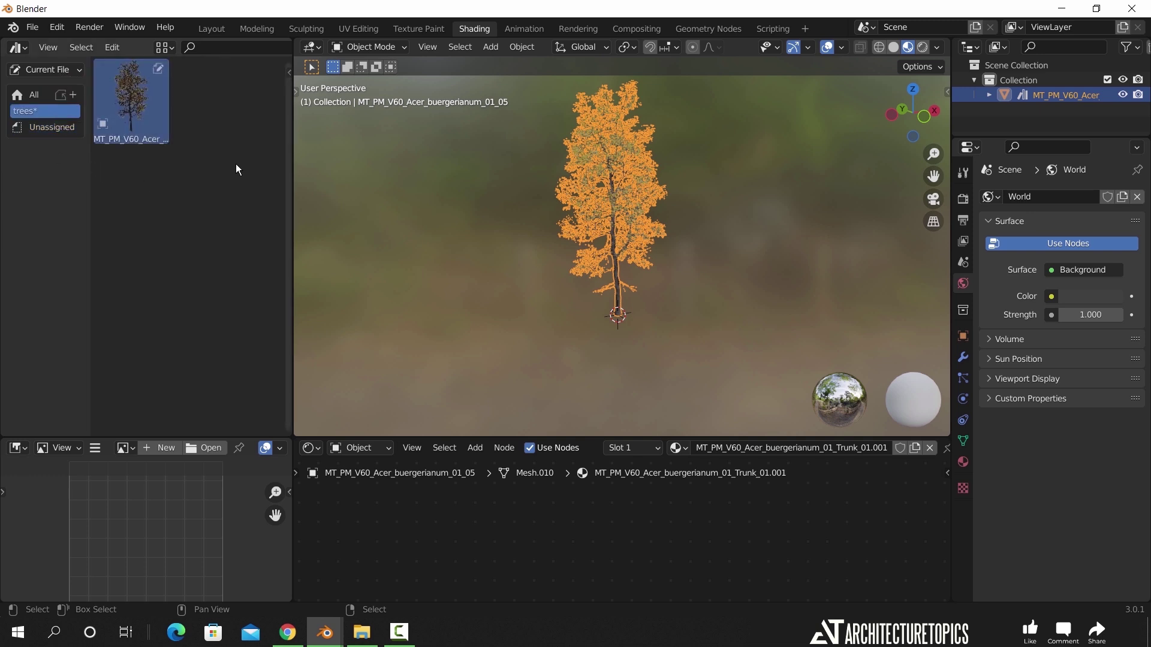
# Step: Place two copies of the Acer tree asset from the trees catalog in the scene, one on each side of the original
pyautogui.moveTo(157, 117); pyautogui.dragTo(489, 276)
pyautogui.moveTo(144, 124); pyautogui.dragTo(767, 314)
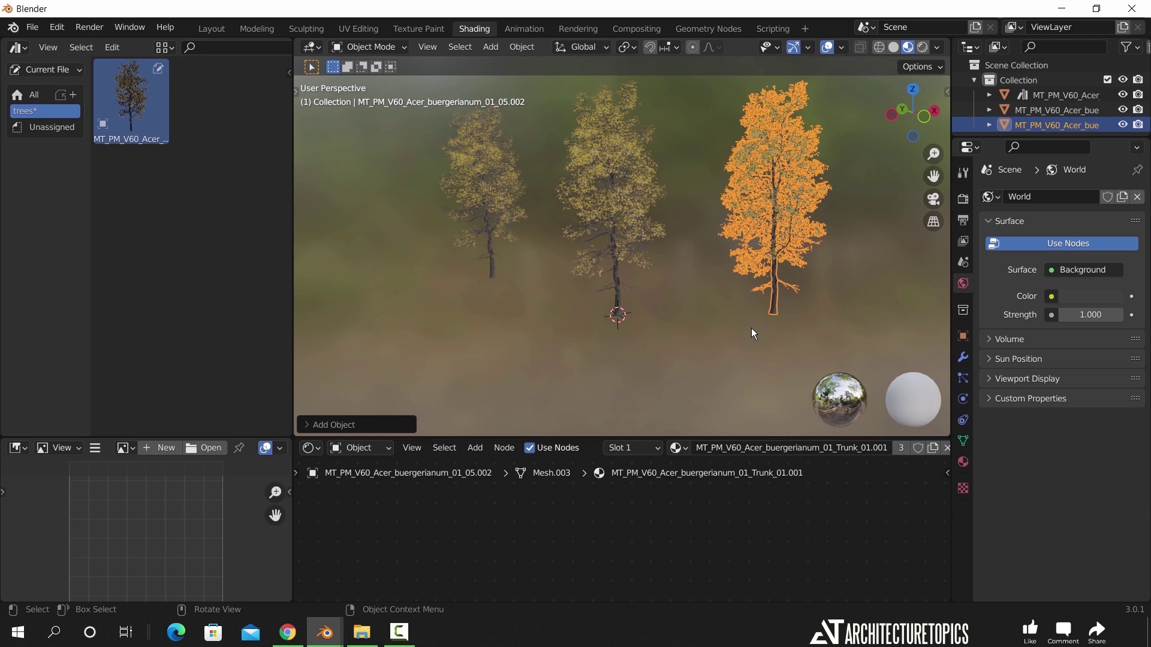
pyautogui.click(754, 334)
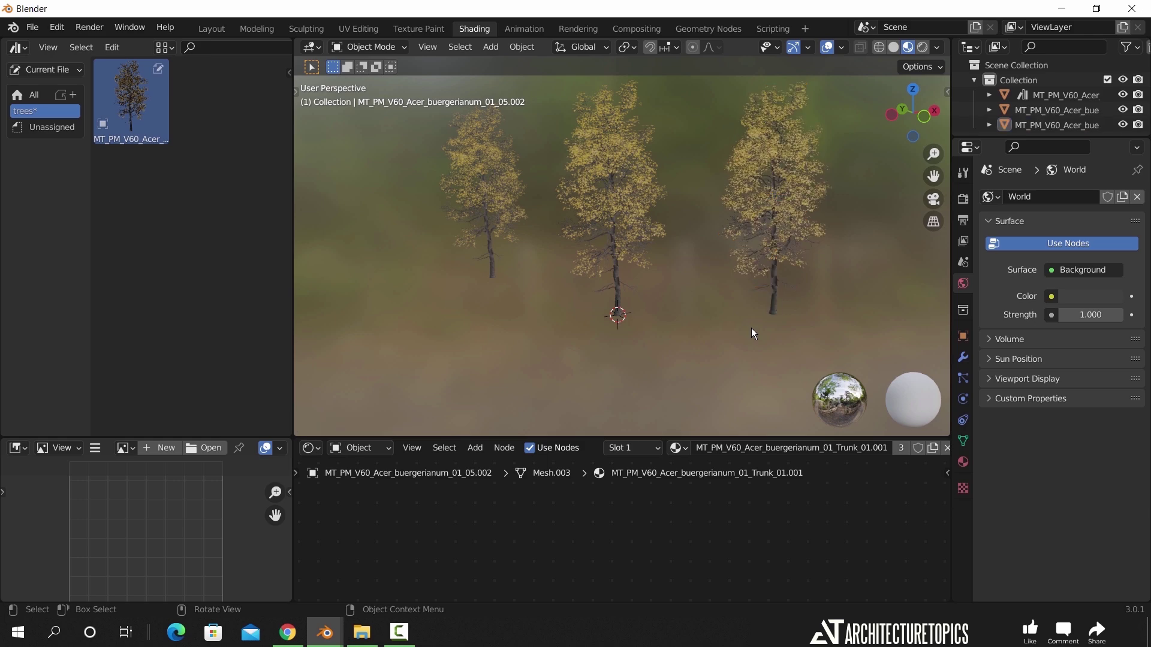